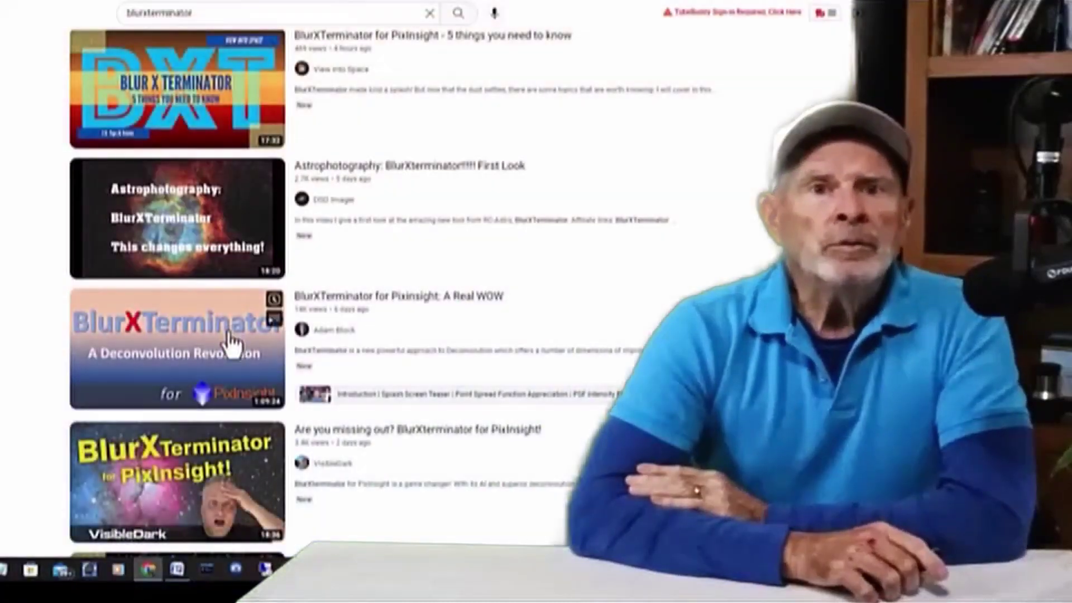
Scroll through the YouTube blurxterminator results, previewing the later BlurXTerminator video thumbnails
{"action": "mouse_move", "coordinate": [232, 344]}
{"action": "mouse_move", "coordinate": [220, 472]}
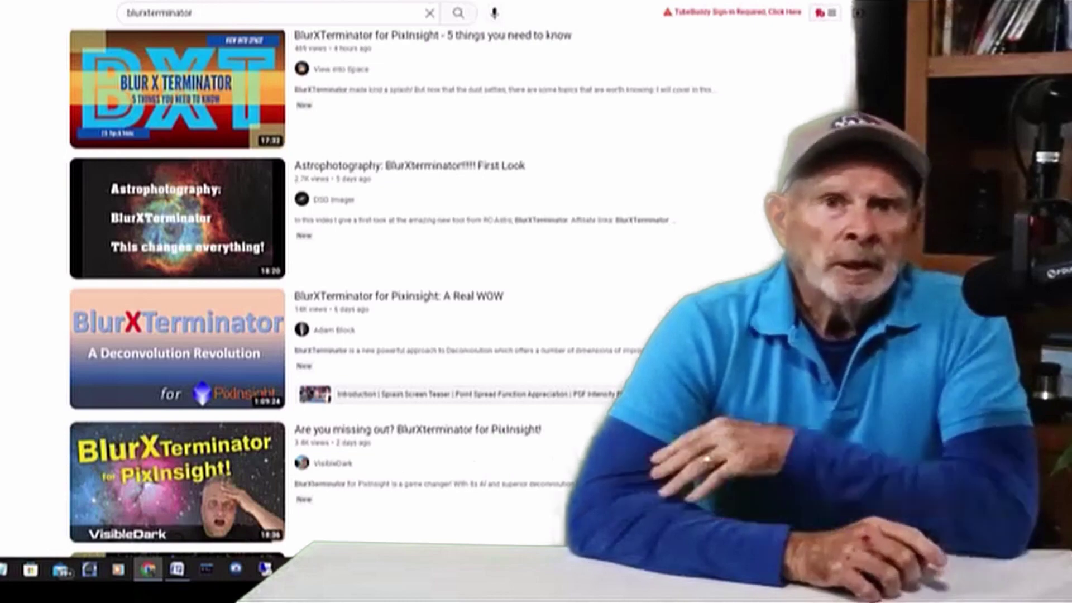
{"action": "scroll", "coordinate": [391, 301], "scroll_direction": "down", "scroll_amount": 1}
{"action": "scroll", "coordinate": [391, 301], "scroll_direction": "down", "scroll_amount": 7}
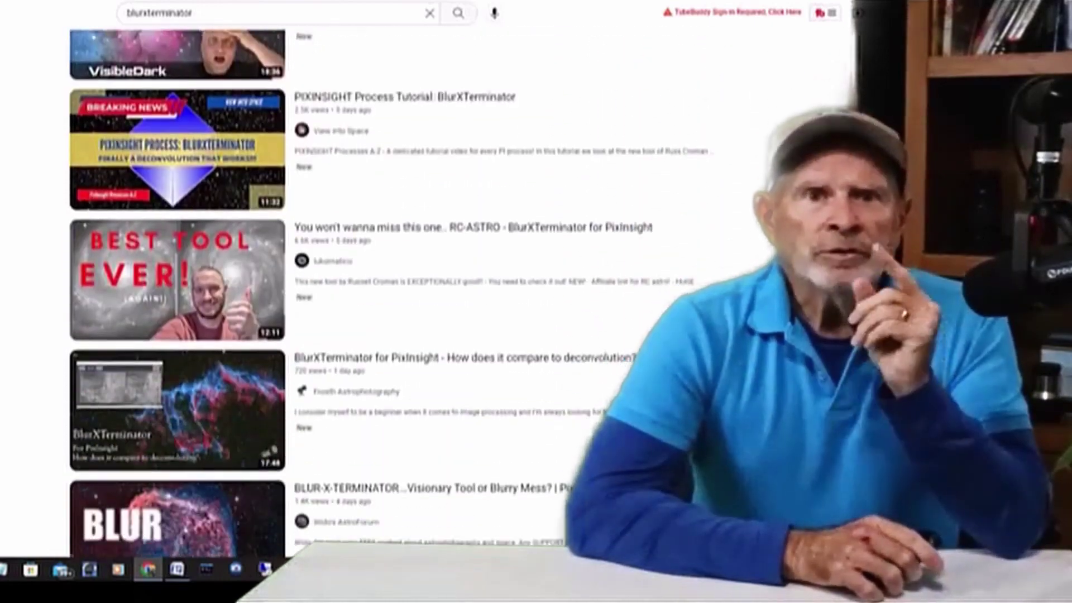
{"action": "mouse_move", "coordinate": [243, 170]}
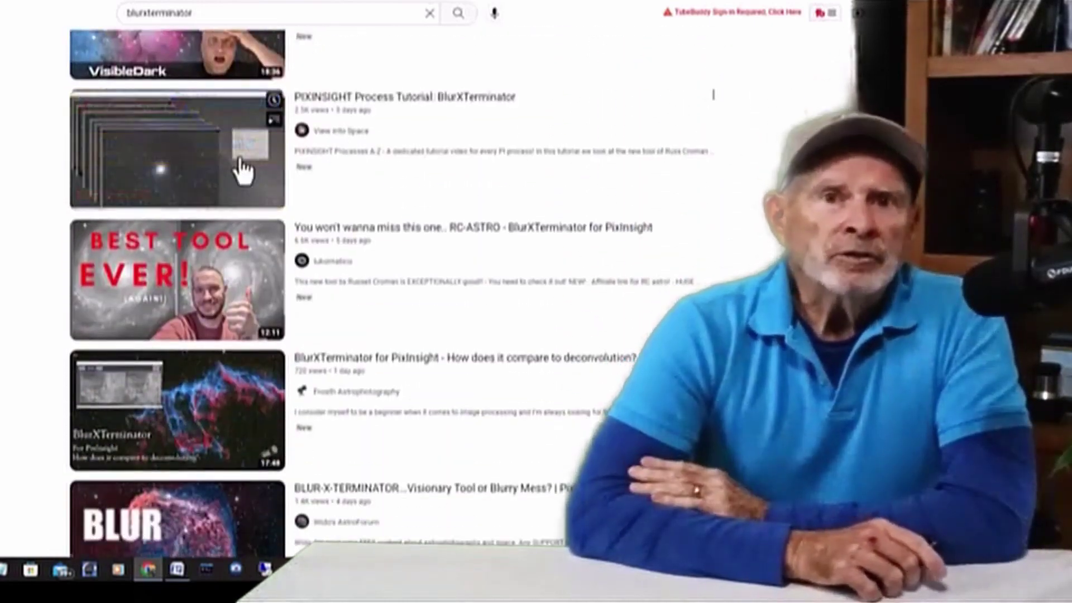
{"action": "mouse_move", "coordinate": [242, 287]}
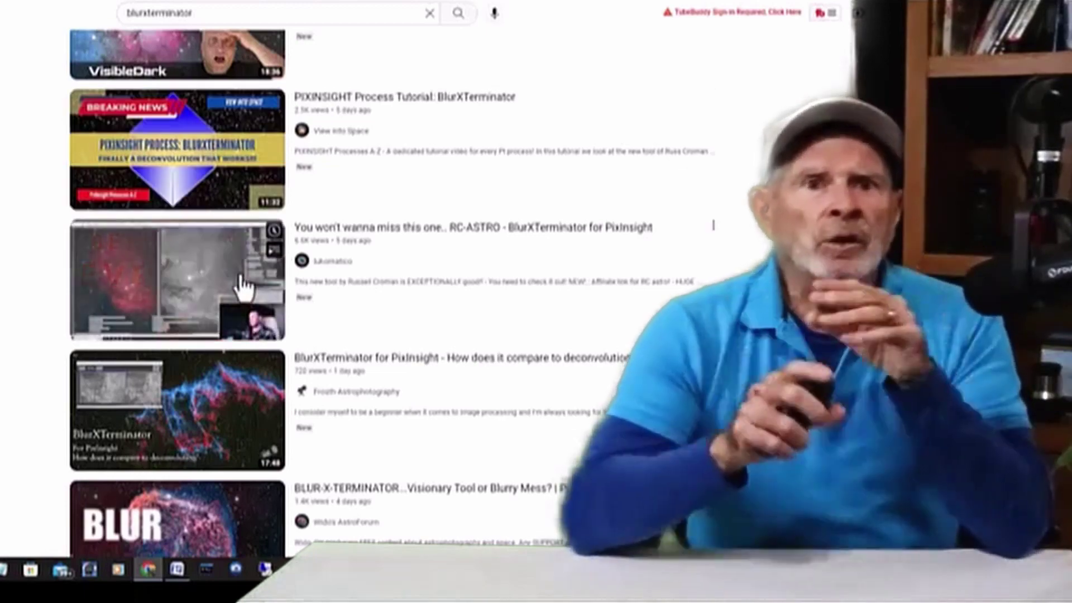
{"action": "mouse_move", "coordinate": [248, 399]}
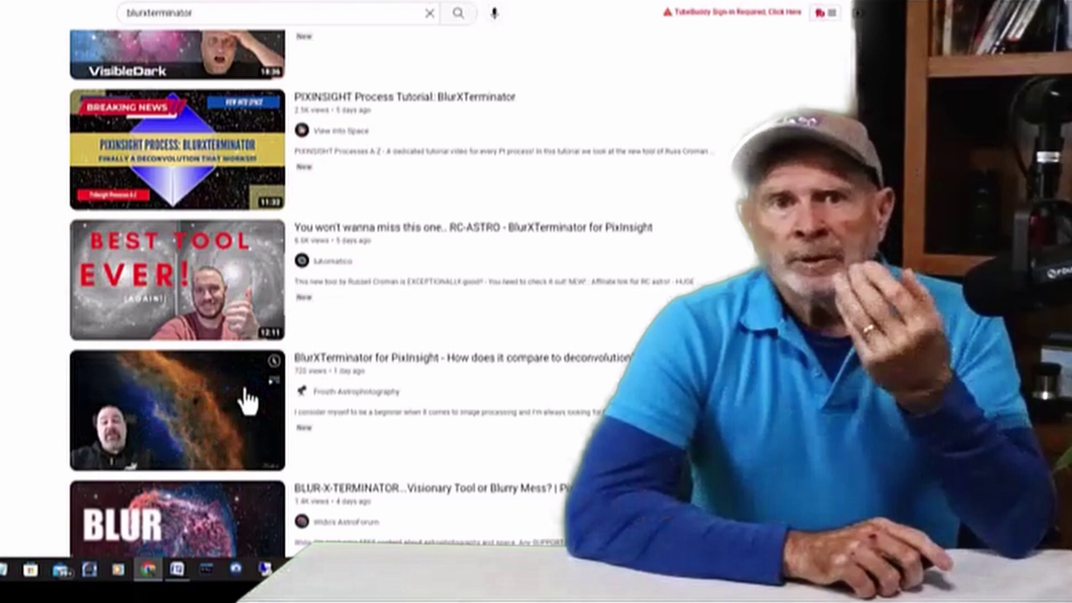
{"action": "mouse_move", "coordinate": [236, 508]}
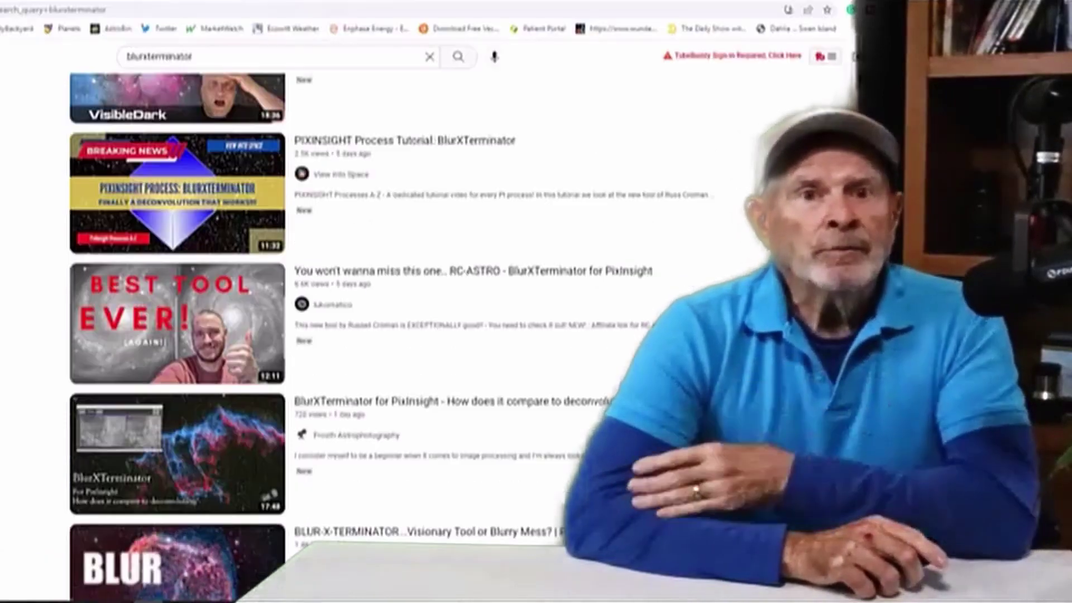
{"action": "scroll", "coordinate": [357, 335], "scroll_direction": "down", "scroll_amount": 3}
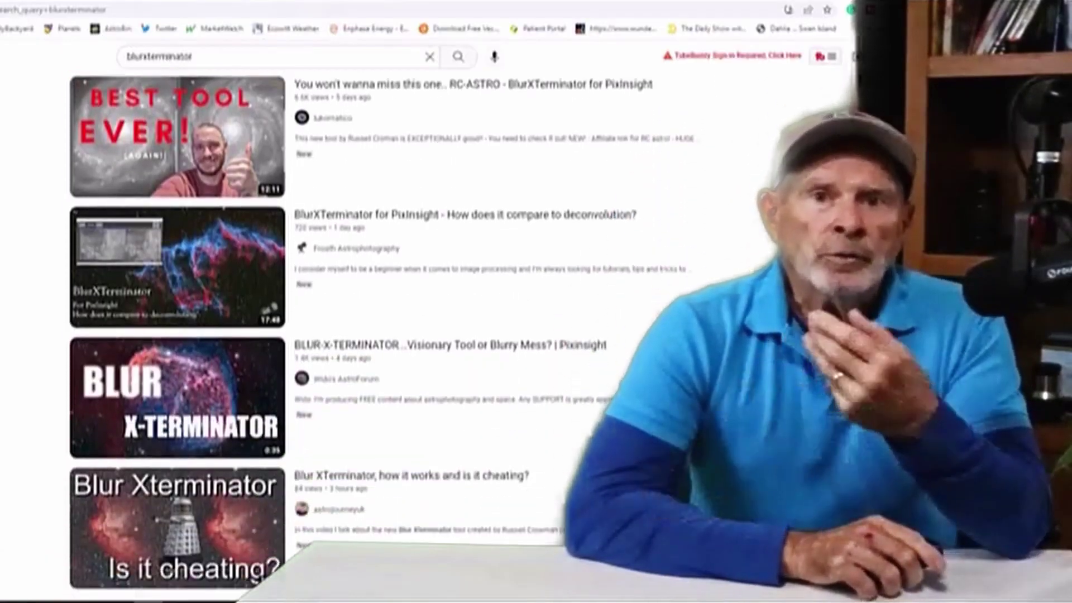
{"action": "scroll", "coordinate": [357, 335], "scroll_direction": "down", "scroll_amount": 1}
{"action": "scroll", "coordinate": [357, 335], "scroll_direction": "up", "scroll_amount": 1}
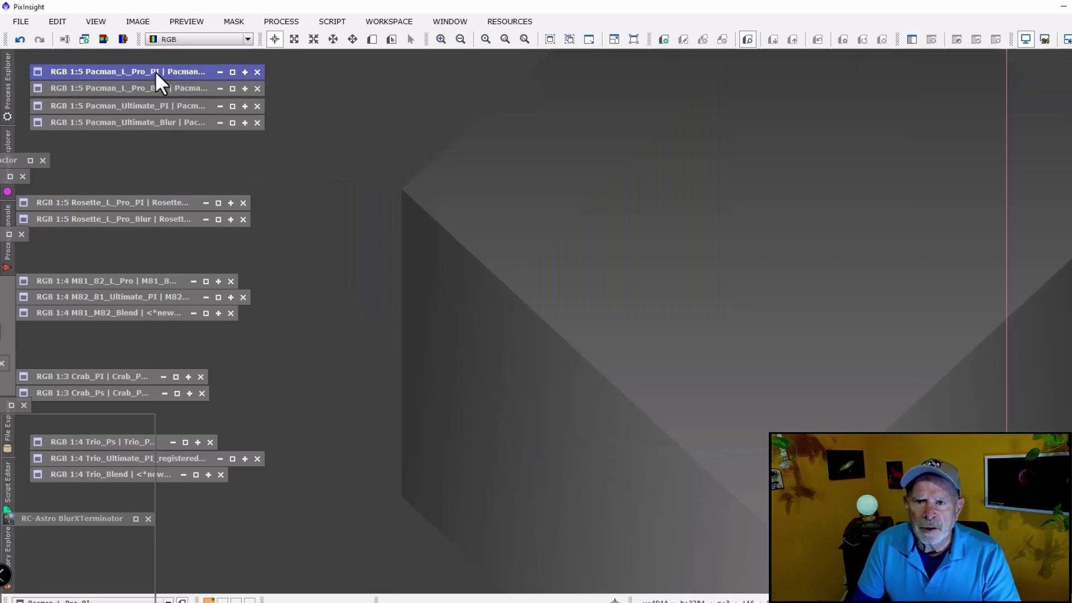
{"action": "double_click", "coordinate": [155, 71]}
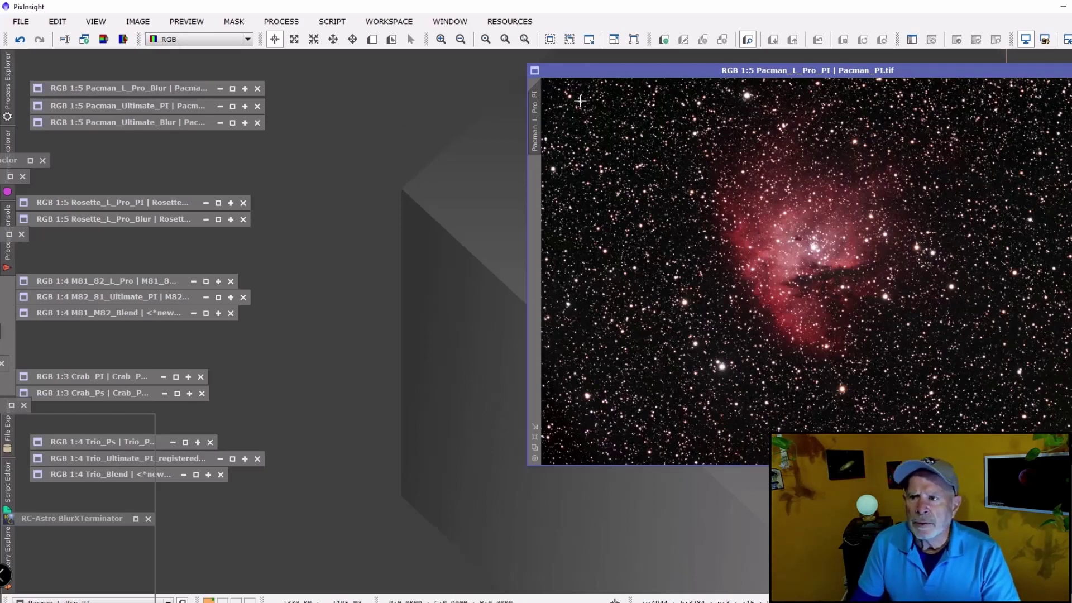
{"action": "double_click", "coordinate": [186, 88]}
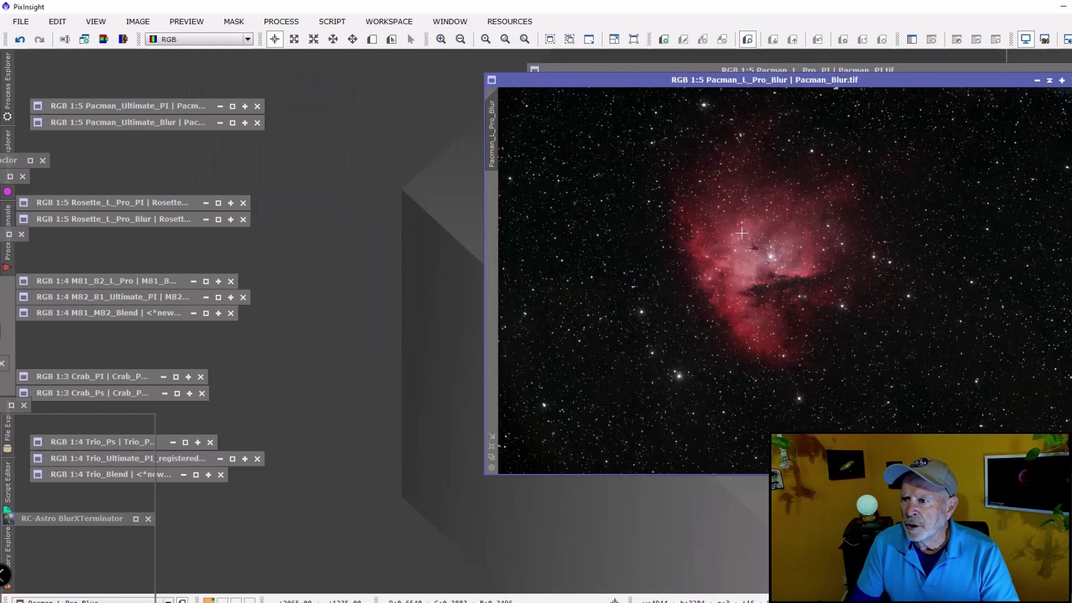
{"action": "left_click_drag", "start_coordinate": [930, 78], "coordinate": [453, 72]}
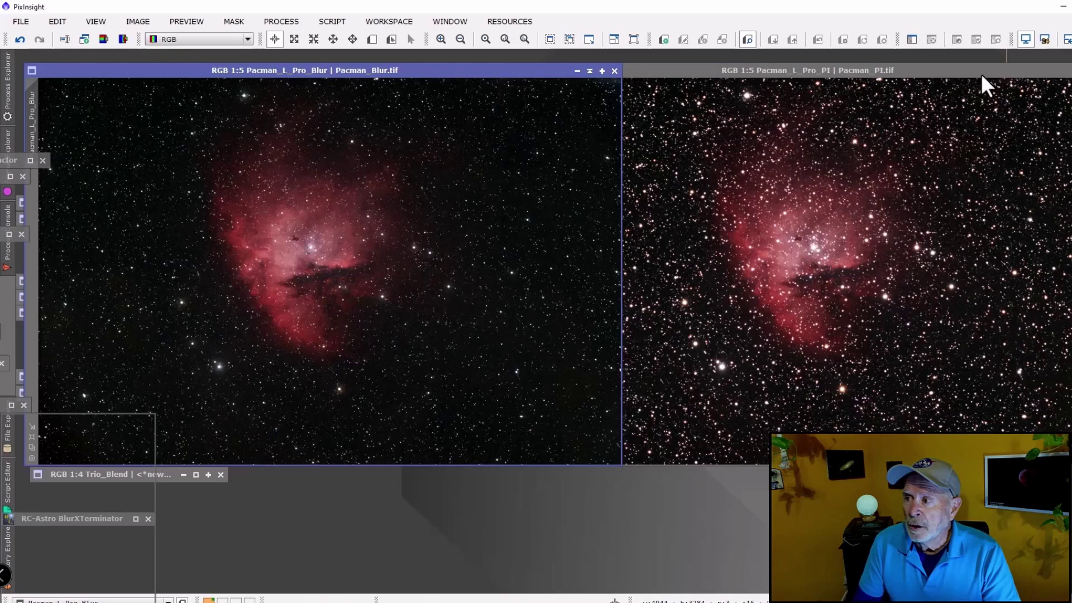
{"action": "double_click", "coordinate": [863, 71]}
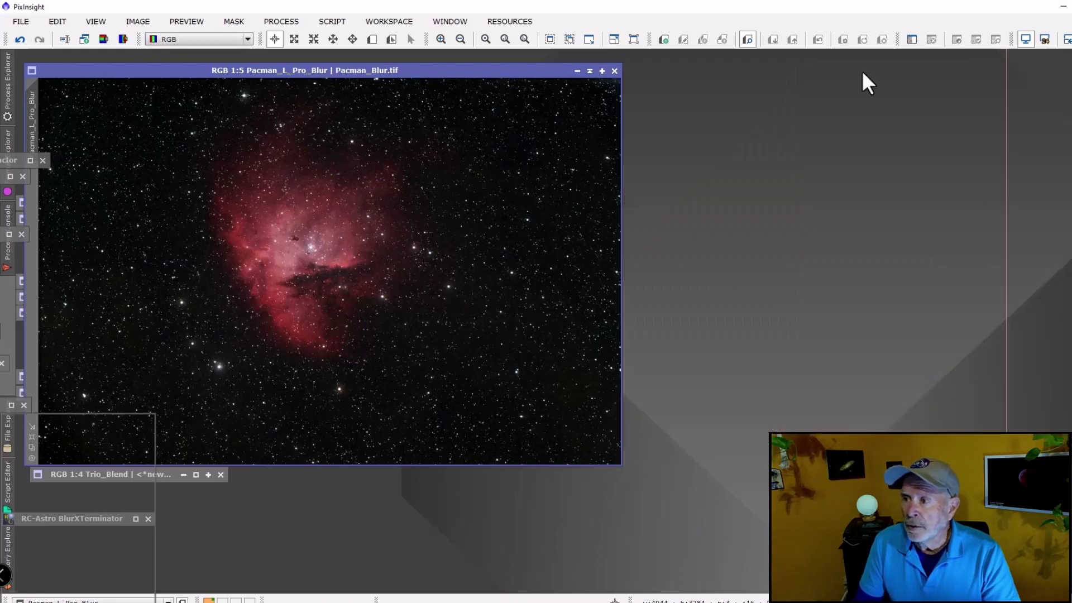
{"action": "left_click", "coordinate": [590, 71]}
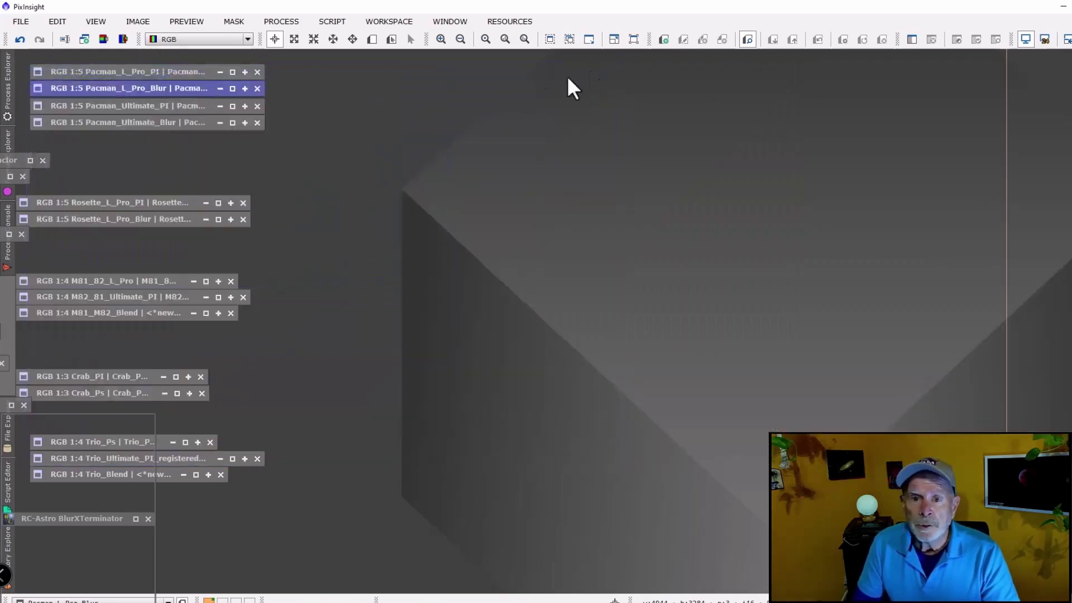
Open Pacman_Ultimate_PI and Pacman_Ultimate_Blur side by side, enlarging the Blur window
{"action": "double_click", "coordinate": [122, 105]}
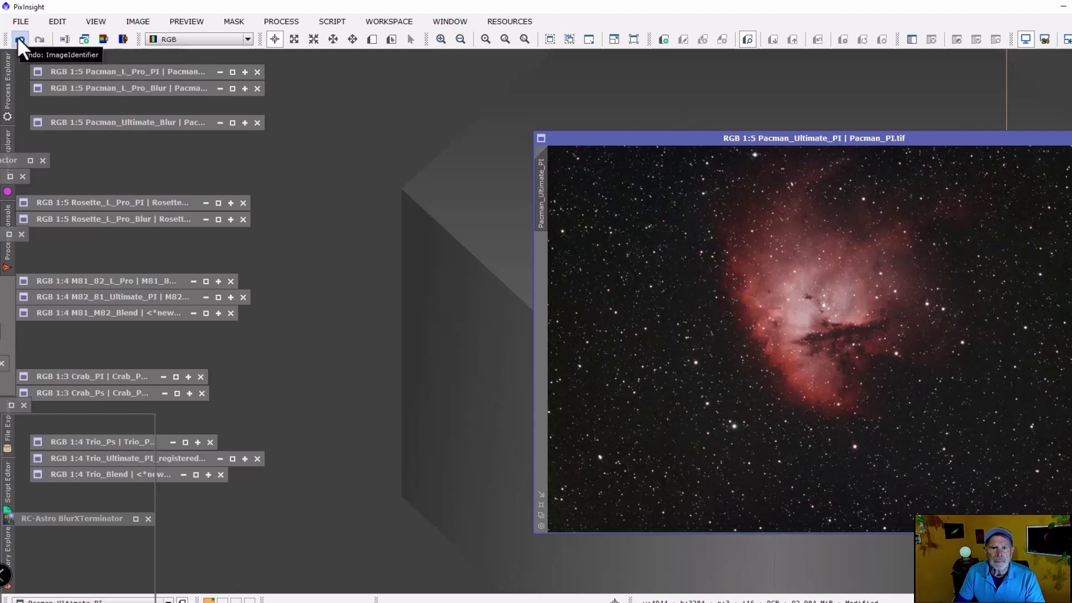
{"action": "left_click", "coordinate": [112, 123]}
{"action": "double_click", "coordinate": [112, 125]}
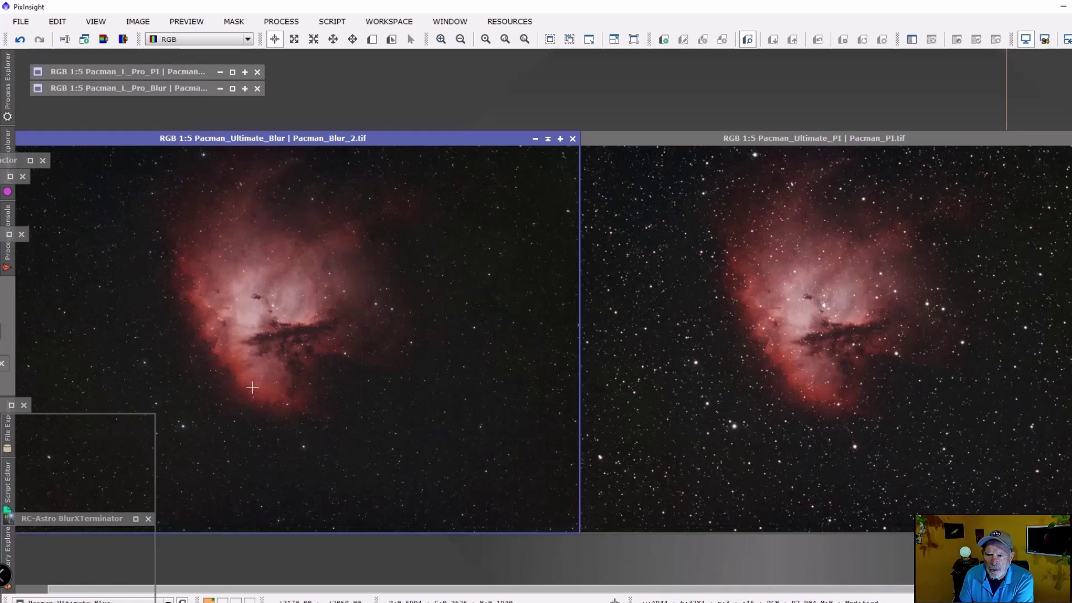
{"action": "key", "text": "ctrl+shift+z"}
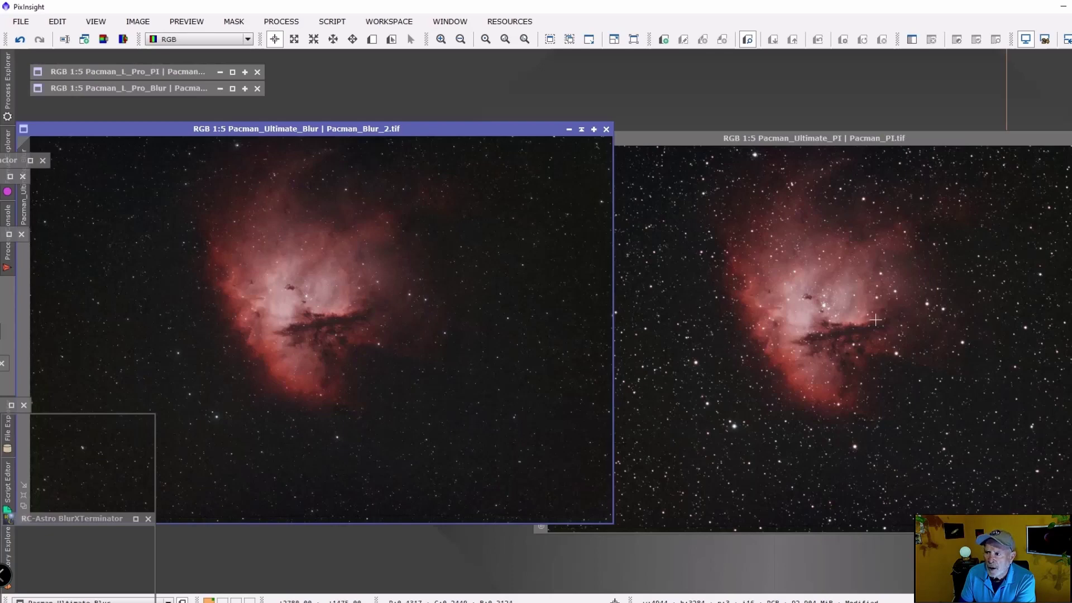
Reopen Pacman_L_Pro_Blur, move it right and maximize it for comparison
{"action": "double_click", "coordinate": [142, 86]}
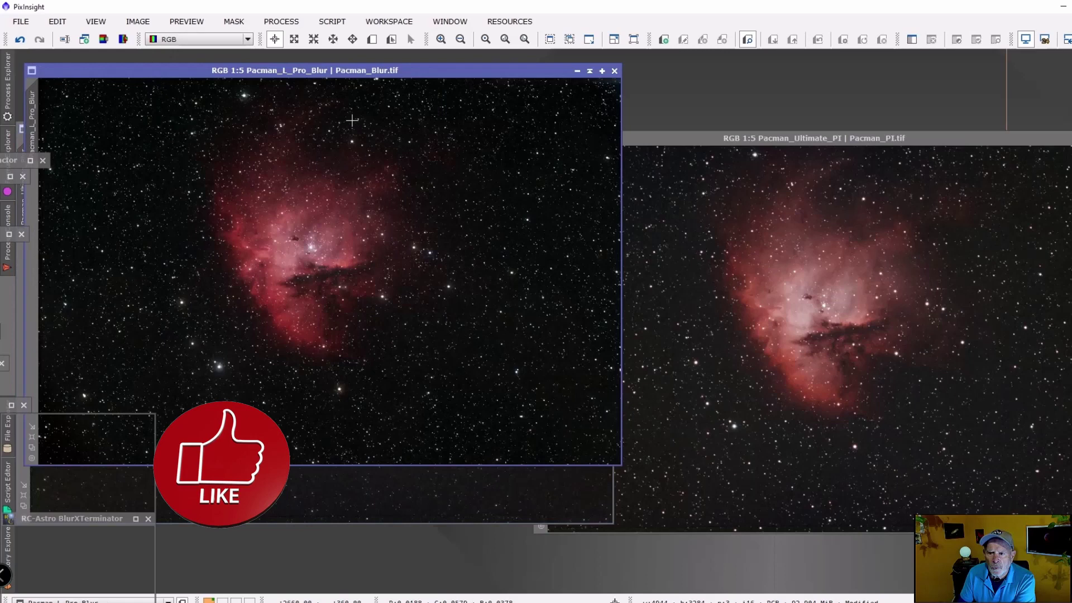
{"action": "left_click_drag", "start_coordinate": [416, 70], "coordinate": [836, 88]}
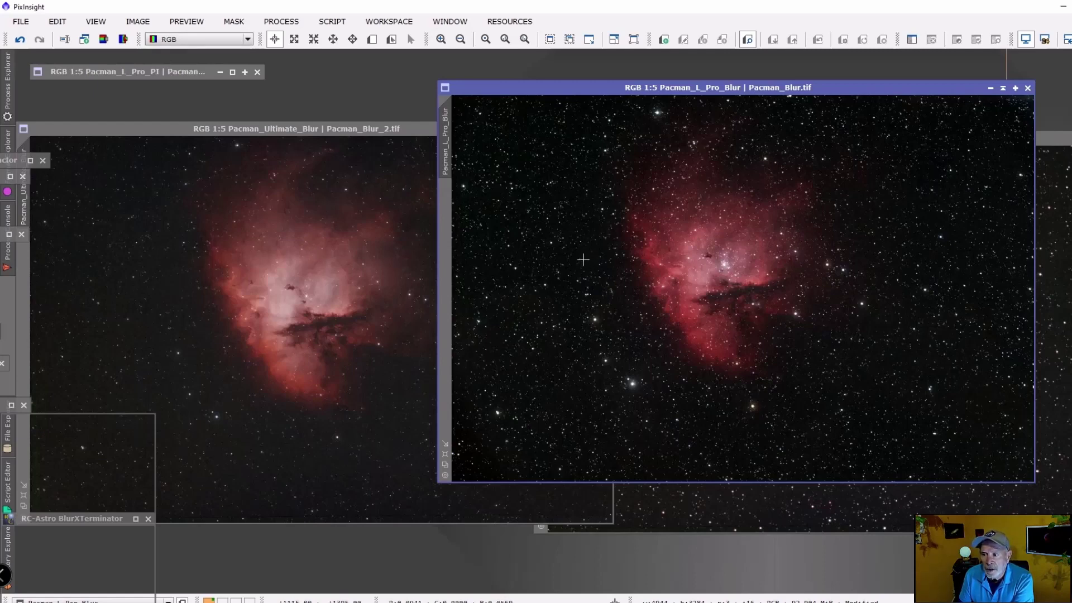
{"action": "left_click", "coordinate": [1015, 88]}
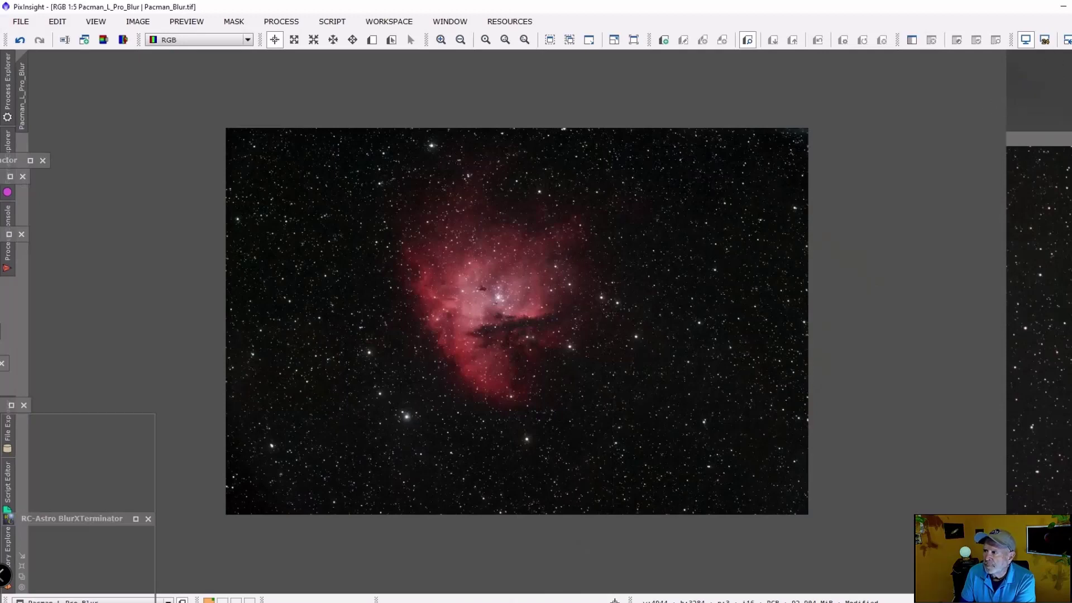
Iconize Pacman_L_Pro_Blur under the other icons, then iconize Pacman_Ultimate_PI
{"action": "left_click", "coordinate": [766, 78]}
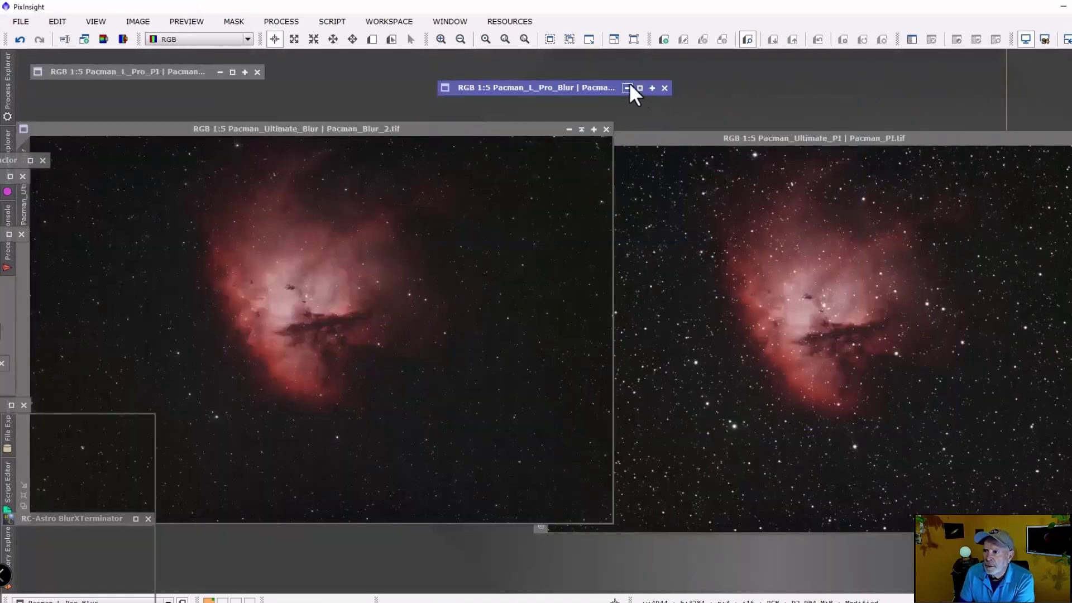
{"action": "left_click", "coordinate": [640, 86]}
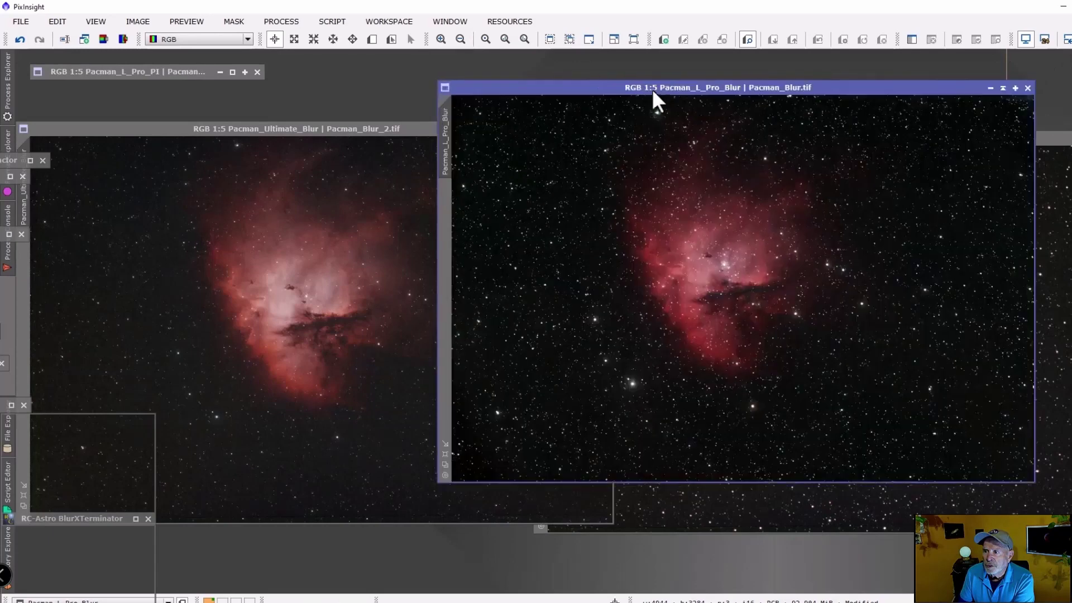
{"action": "left_click", "coordinate": [1003, 89]}
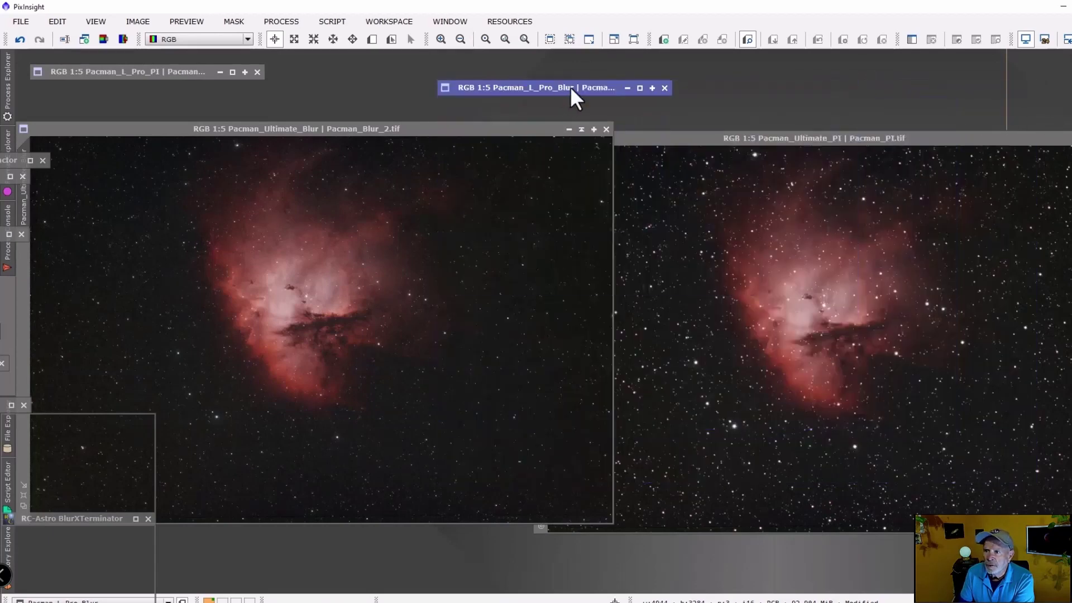
{"action": "left_click_drag", "start_coordinate": [570, 86], "coordinate": [165, 92]}
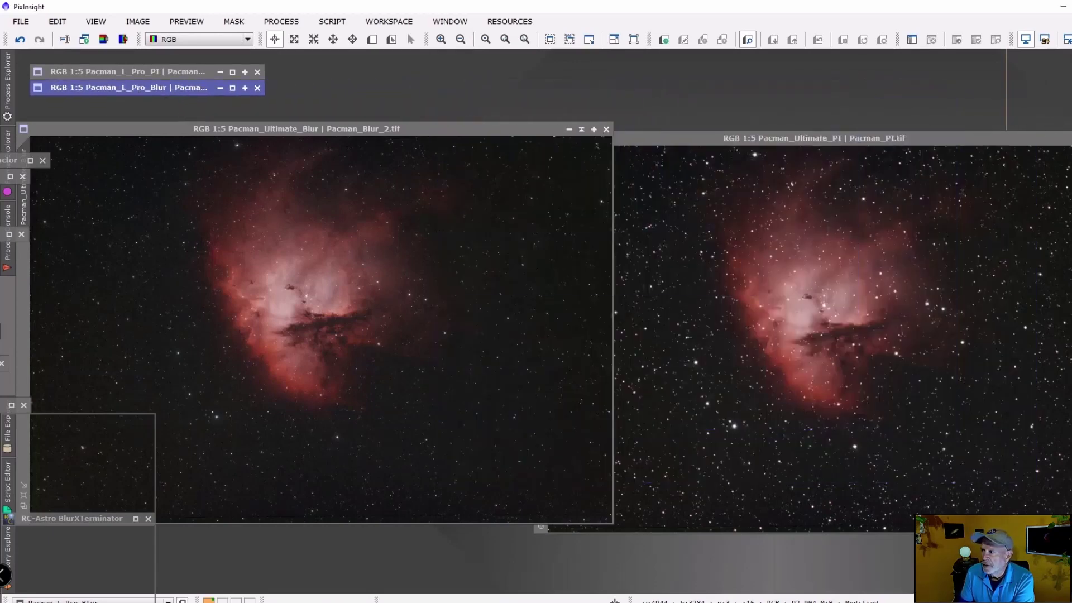
{"action": "left_click", "coordinate": [963, 137]}
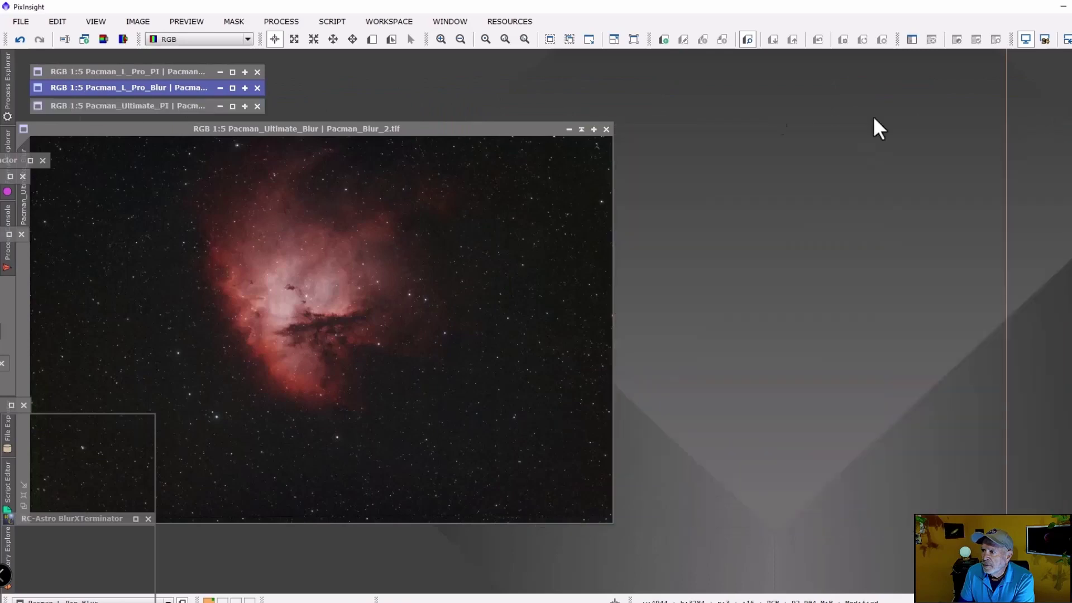
Iconize Pacman_Ultimate_Blur, open Rosette_L_Pro_PI undone to unsharpened, and open Rosette_L_Pro_Blur beside it
{"action": "left_click", "coordinate": [581, 129]}
{"action": "double_click", "coordinate": [138, 204]}
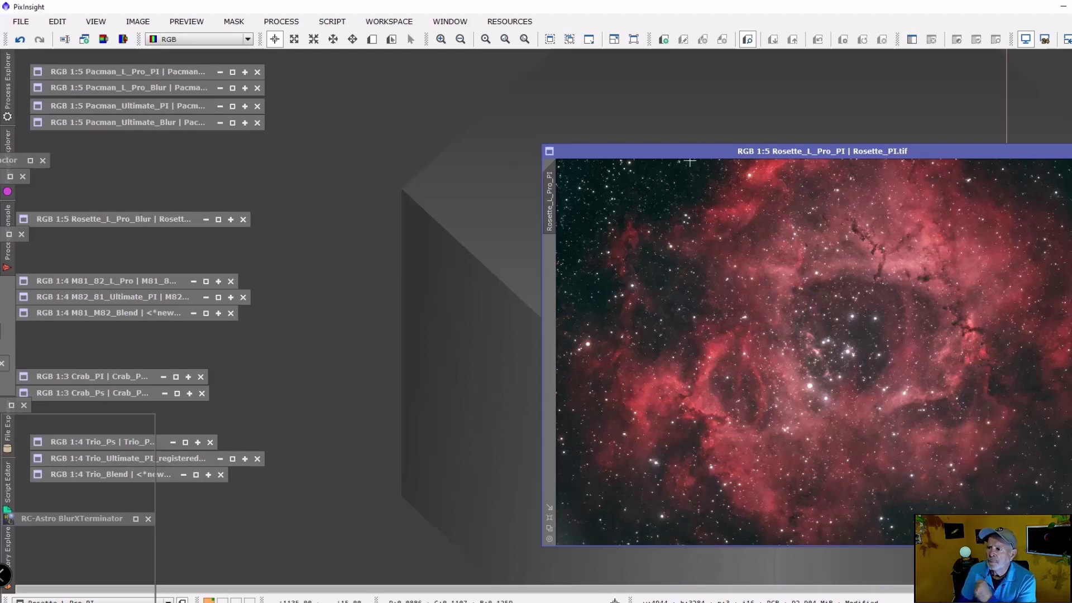
{"action": "left_click", "coordinate": [17, 40]}
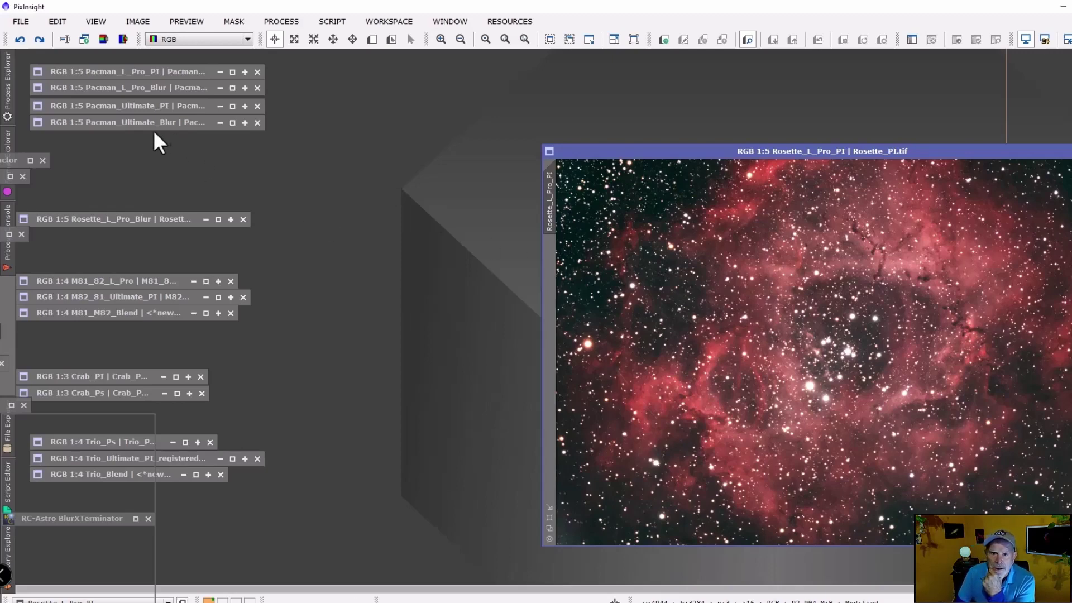
{"action": "double_click", "coordinate": [106, 216]}
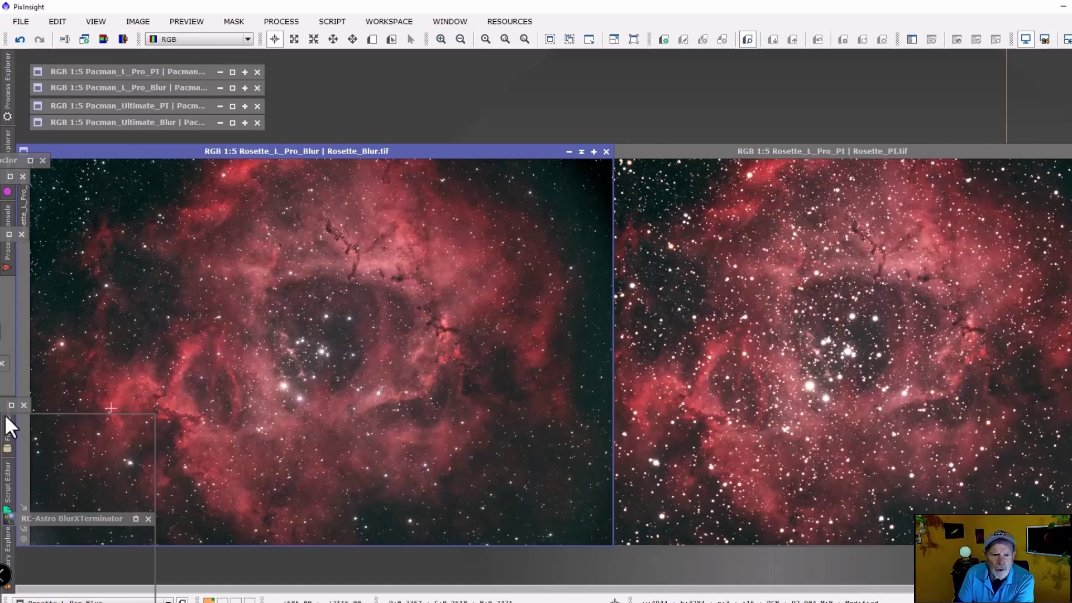
In BlurXTerminator set Adjust Star Halos to -0.20 and Sharpen Stars to 0.50, then move it aside
{"action": "left_click", "coordinate": [70, 519]}
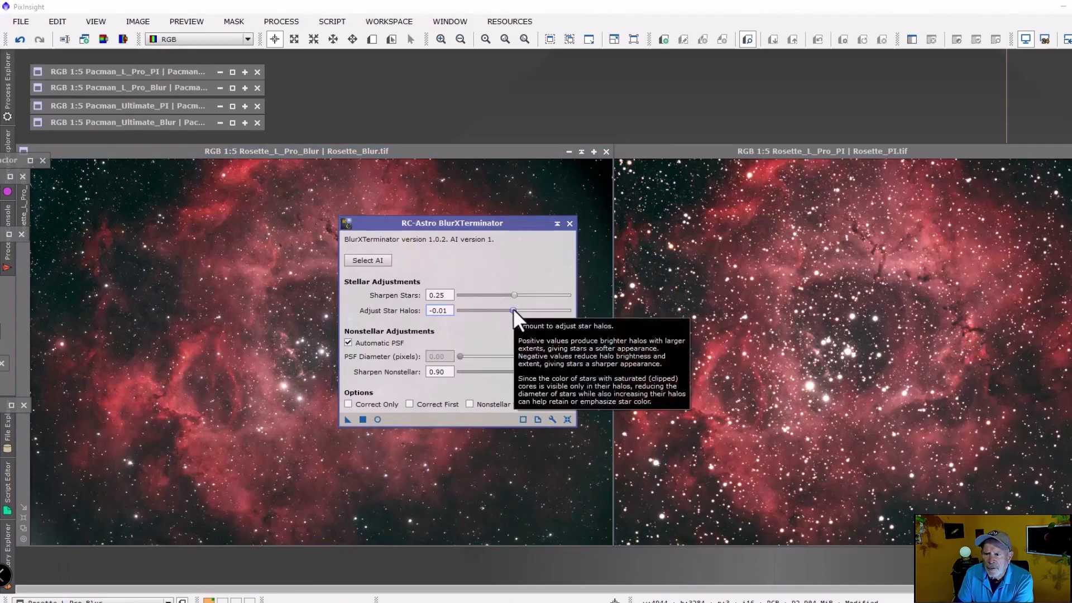
{"action": "left_click_drag", "start_coordinate": [513, 308], "coordinate": [491, 310]}
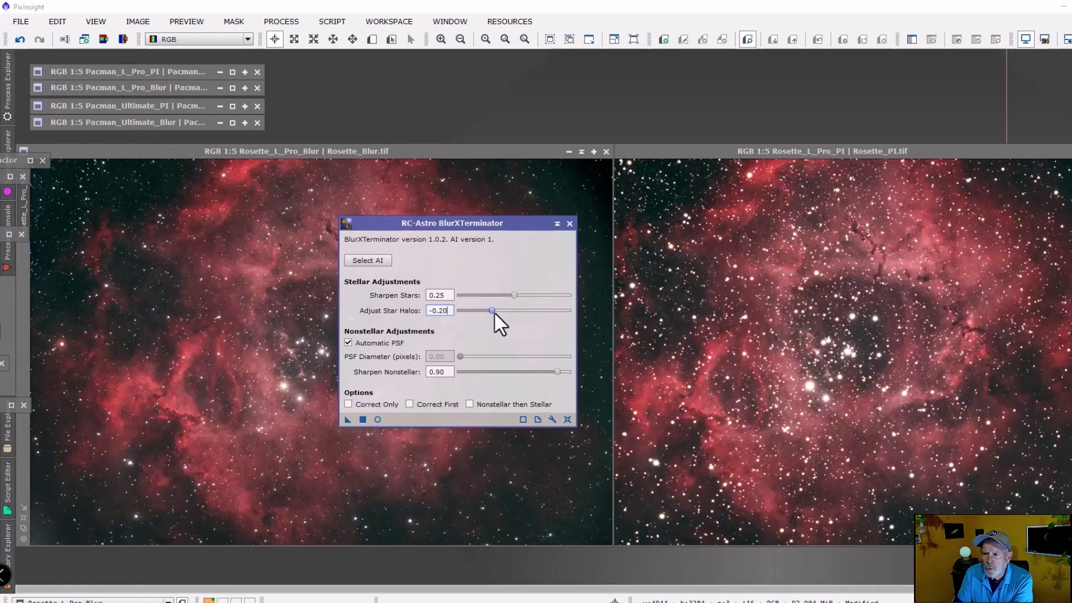
{"action": "left_click", "coordinate": [510, 289]}
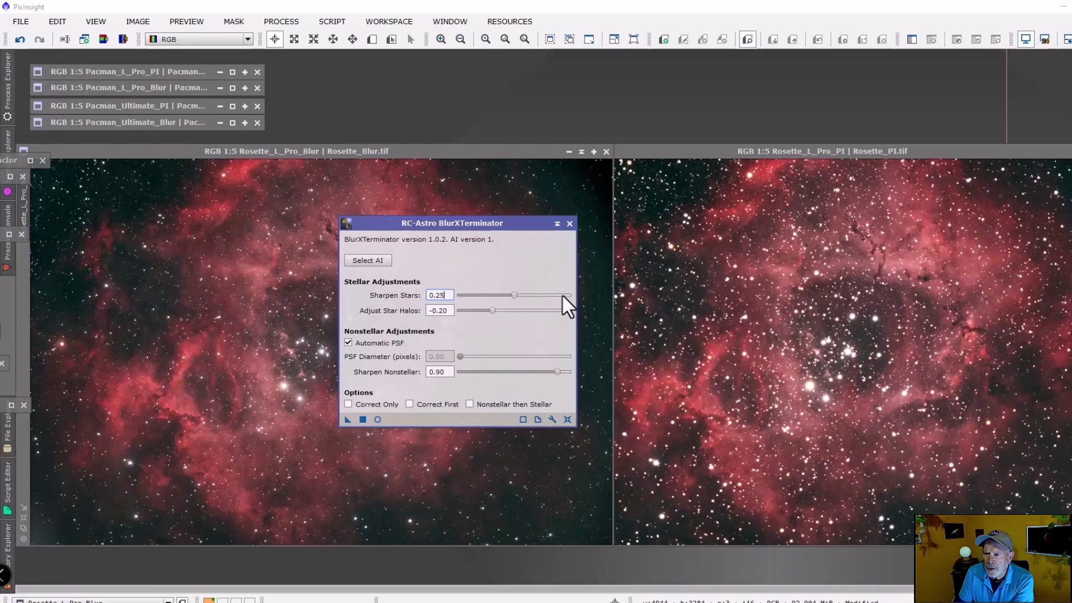
{"action": "left_click_drag", "start_coordinate": [515, 295], "coordinate": [575, 296]}
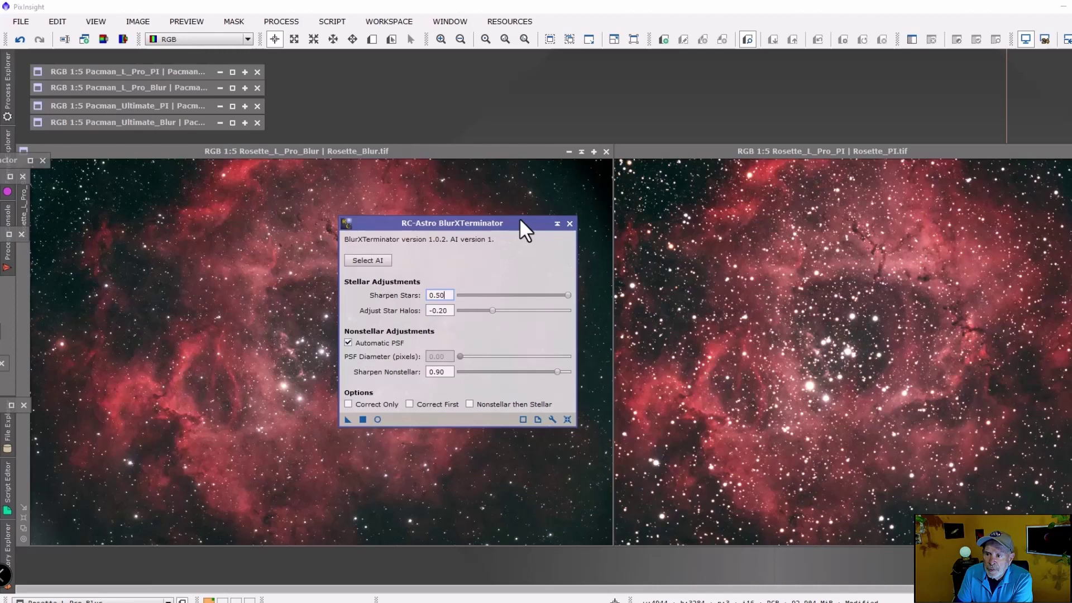
{"action": "left_click_drag", "start_coordinate": [520, 222], "coordinate": [56, 240]}
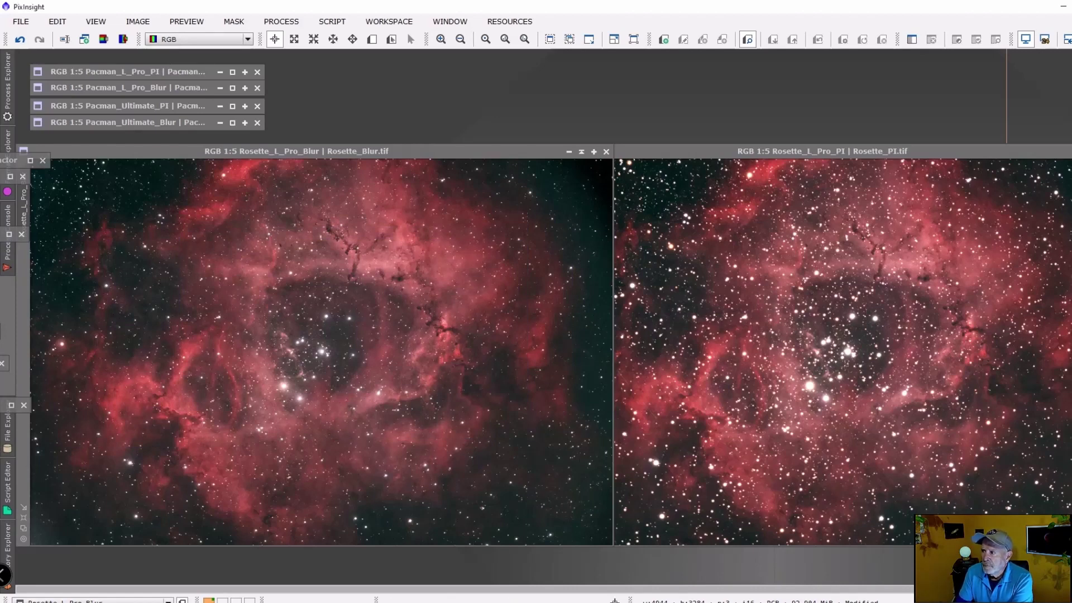
Put away both Rosette images, open M81_82_L_Pro and compare it before and after sharpening
{"action": "key", "text": "ctrl+w"}
{"action": "left_click", "coordinate": [581, 151]}
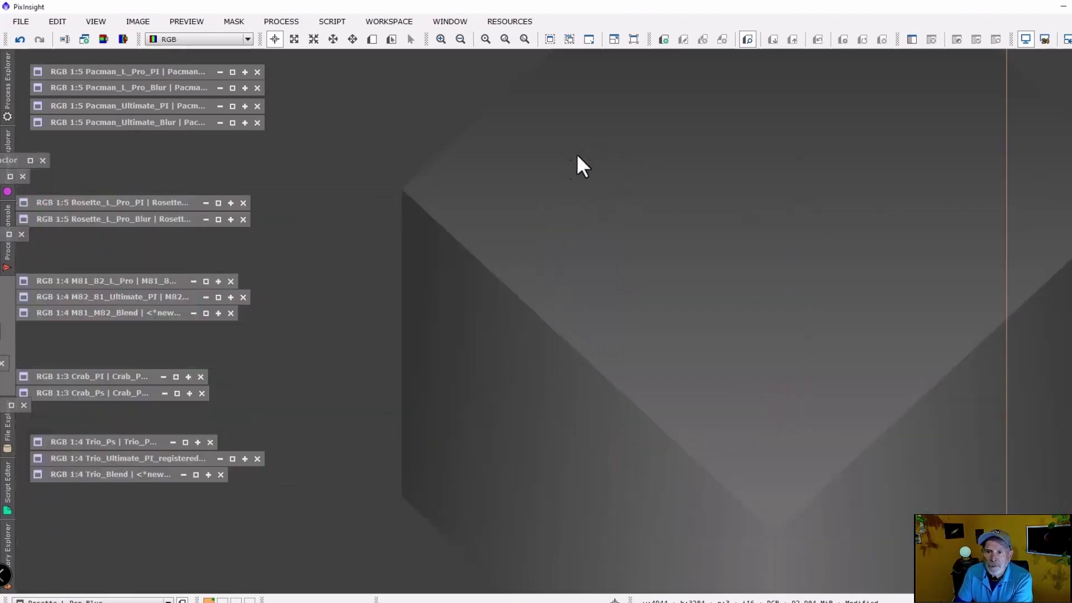
{"action": "double_click", "coordinate": [126, 278]}
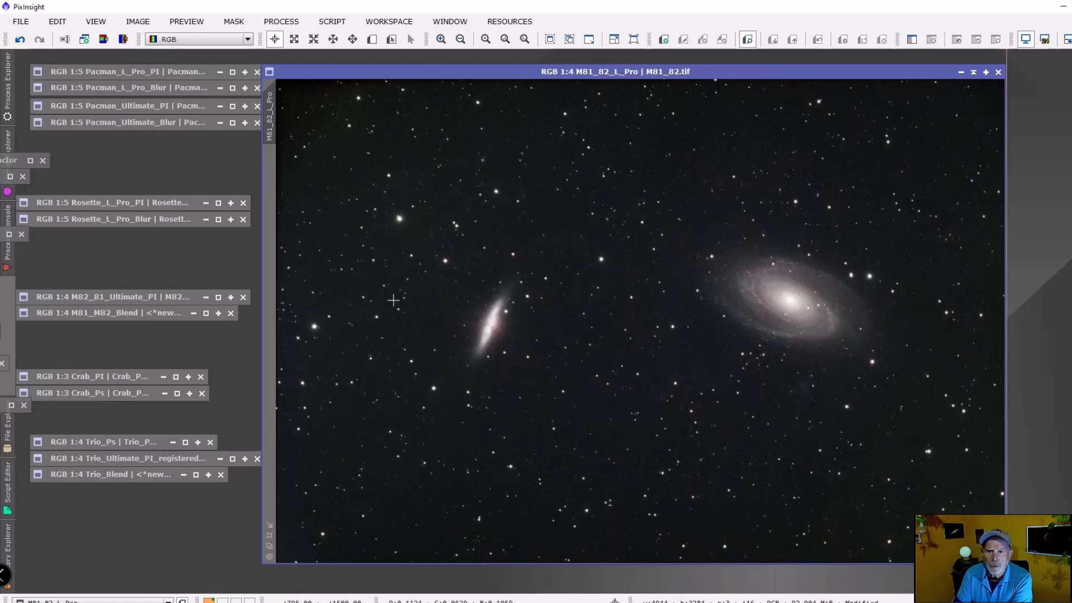
{"action": "left_click", "coordinate": [19, 40]}
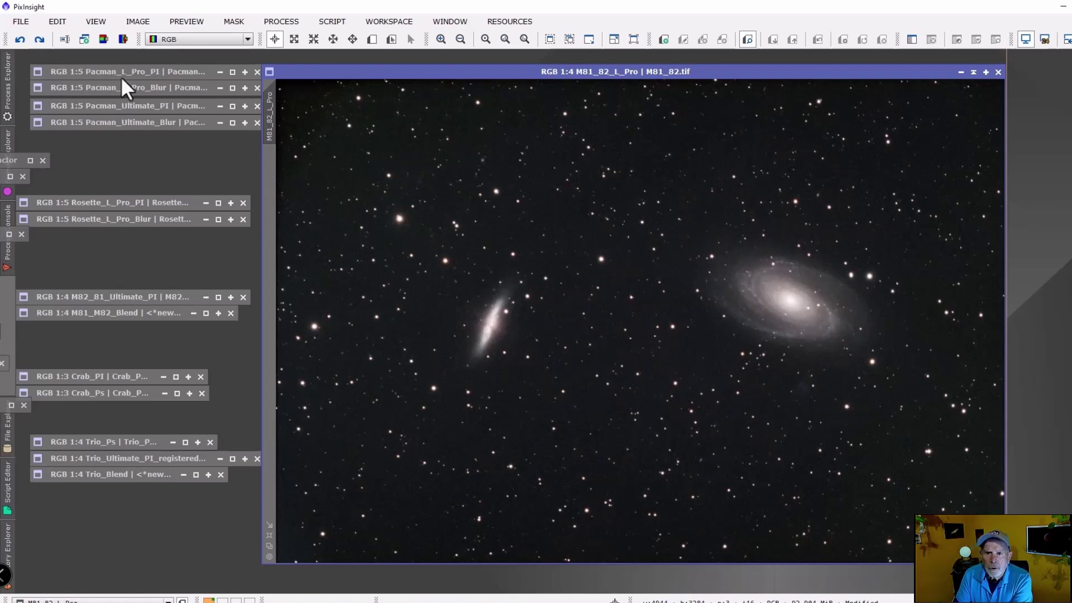
{"action": "left_click", "coordinate": [37, 39]}
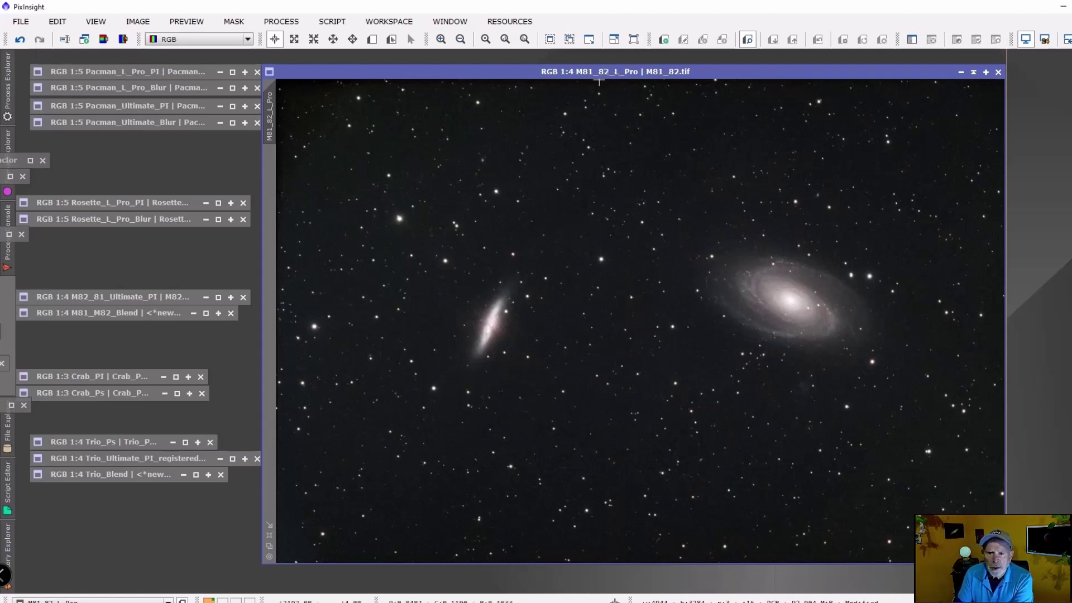
Open M82_81_Ultimate_PI beside M81_82_L_Pro and toggle its sharpening, ending sharpened
{"action": "double_click", "coordinate": [99, 297]}
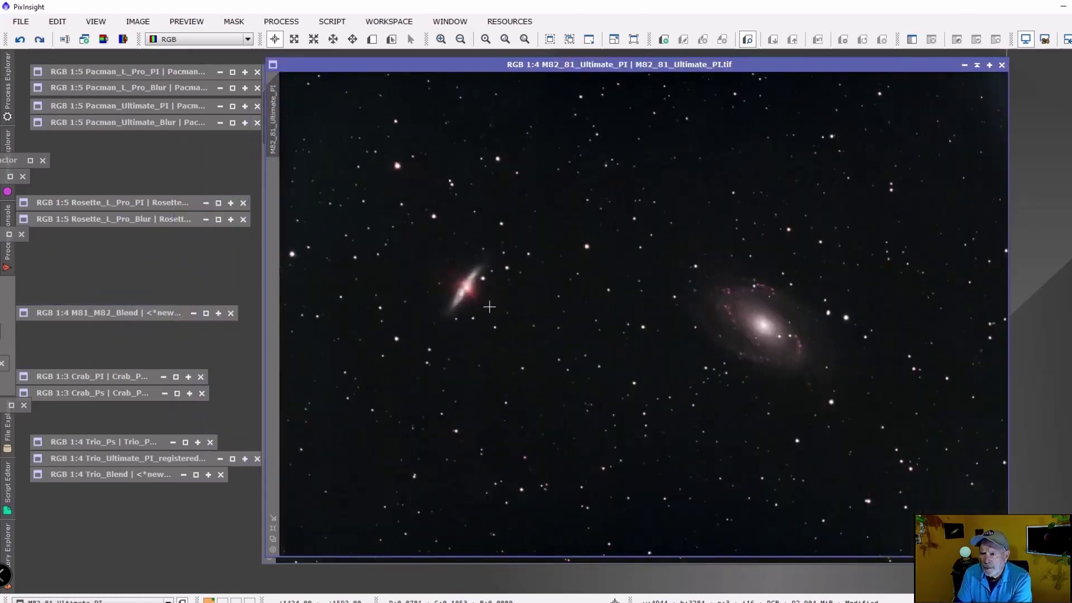
{"action": "left_click_drag", "start_coordinate": [824, 68], "coordinate": [587, 179]}
{"action": "left_click", "coordinate": [704, 73]}
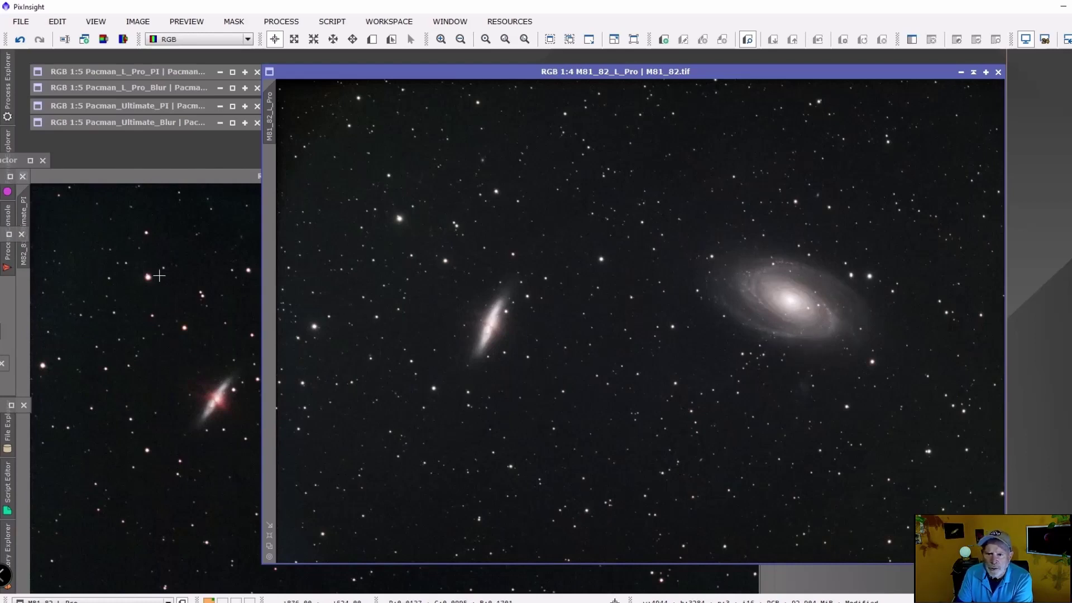
{"action": "left_click", "coordinate": [221, 180]}
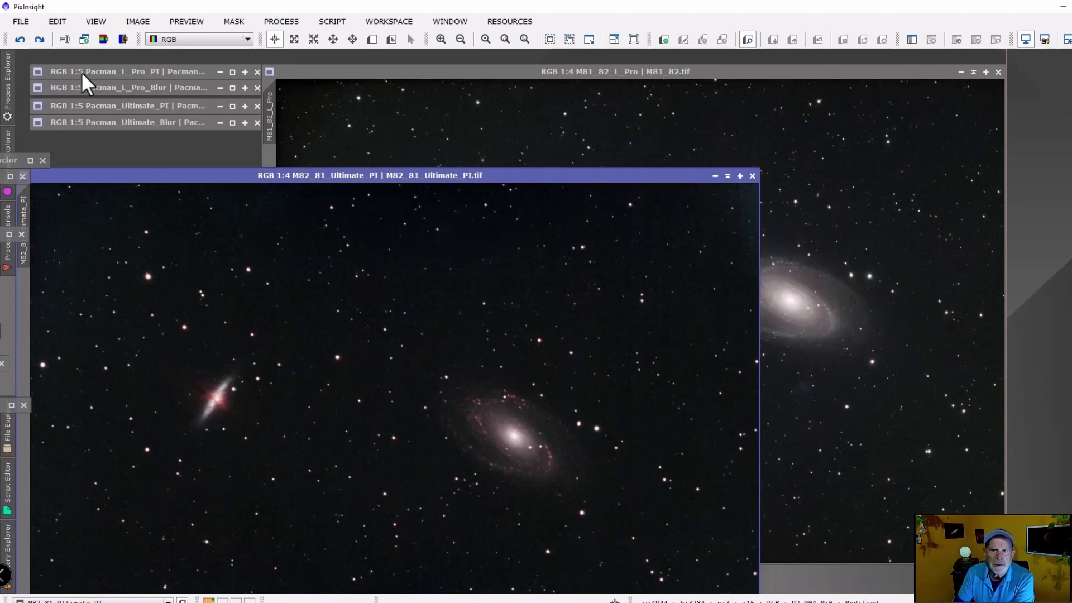
{"action": "left_click", "coordinate": [38, 42]}
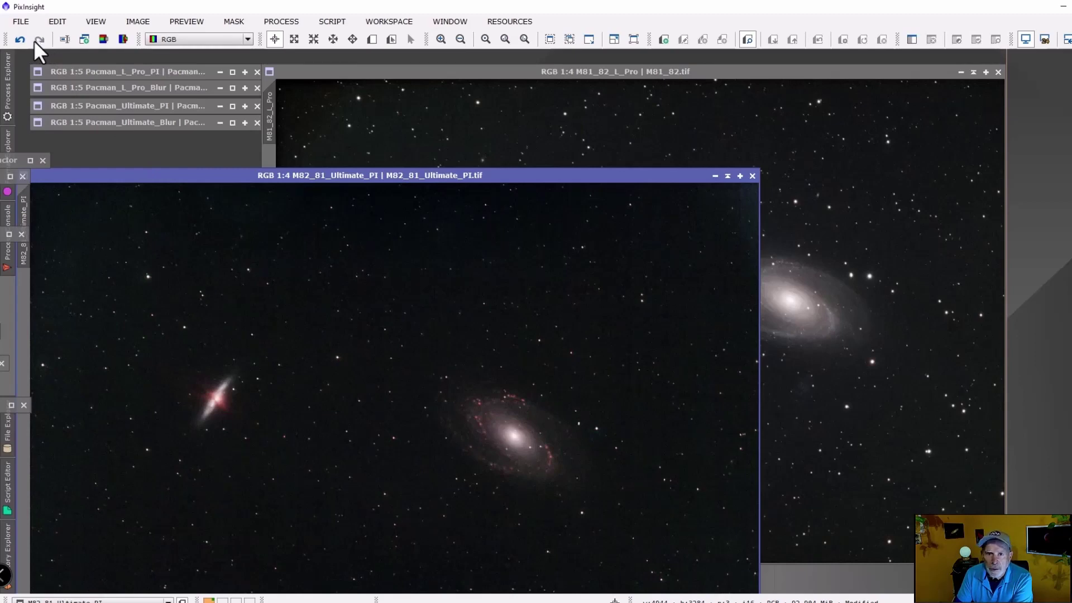
{"action": "left_click", "coordinate": [17, 39]}
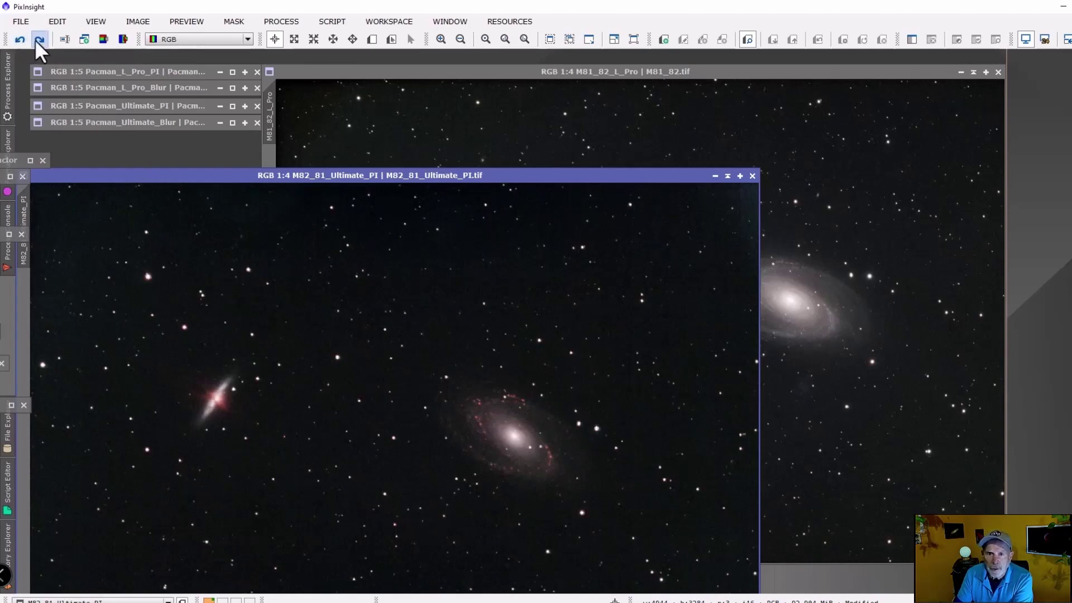
{"action": "left_click", "coordinate": [37, 41]}
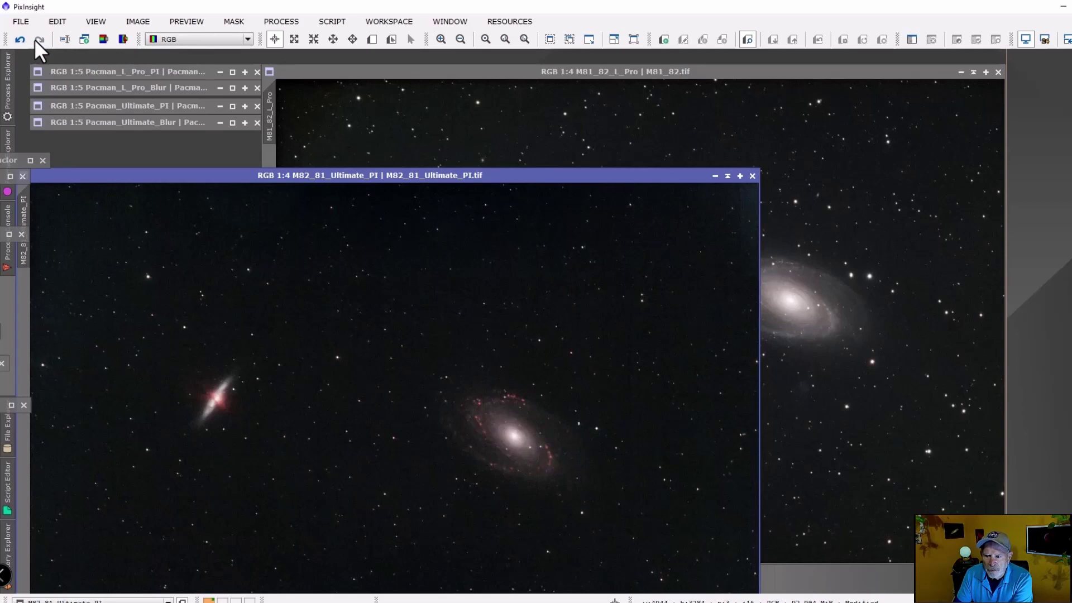
Iconize M82_81_Ultimate_PI, inspect M81_M82_Blend at 1:2 across both galaxies, then iconize it
{"action": "left_click", "coordinate": [727, 177]}
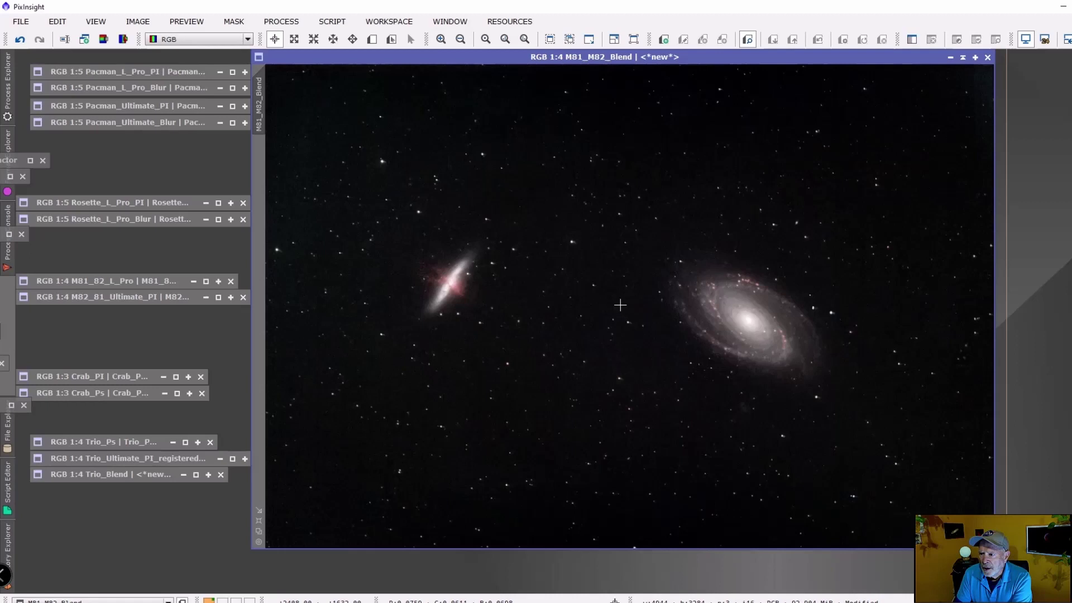
{"action": "scroll", "coordinate": [611, 286], "scroll_direction": "up", "scroll_amount": 2}
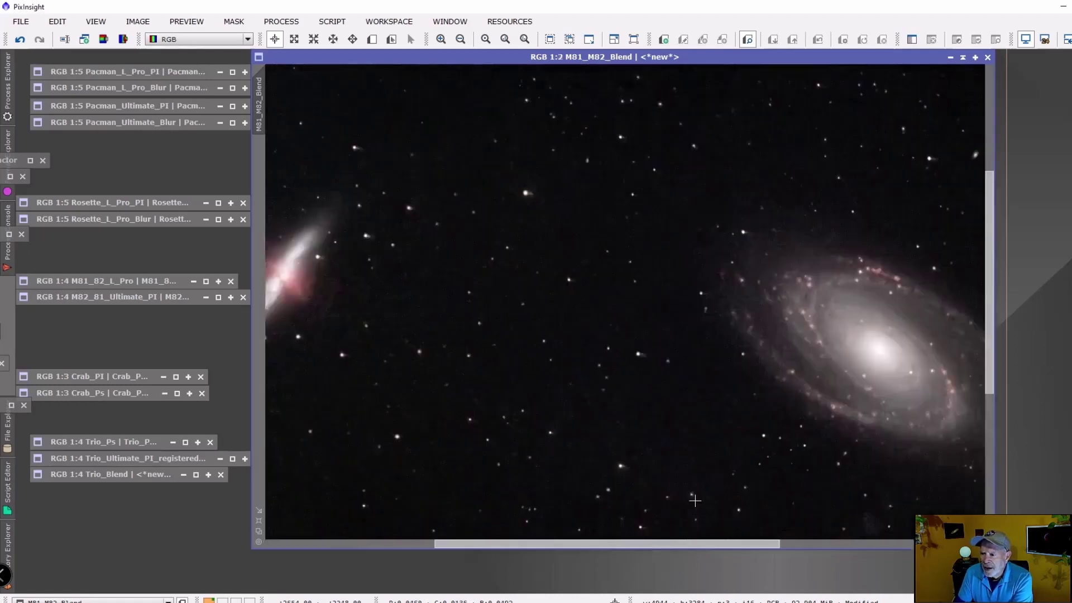
{"action": "left_click_drag", "start_coordinate": [677, 544], "coordinate": [725, 544]}
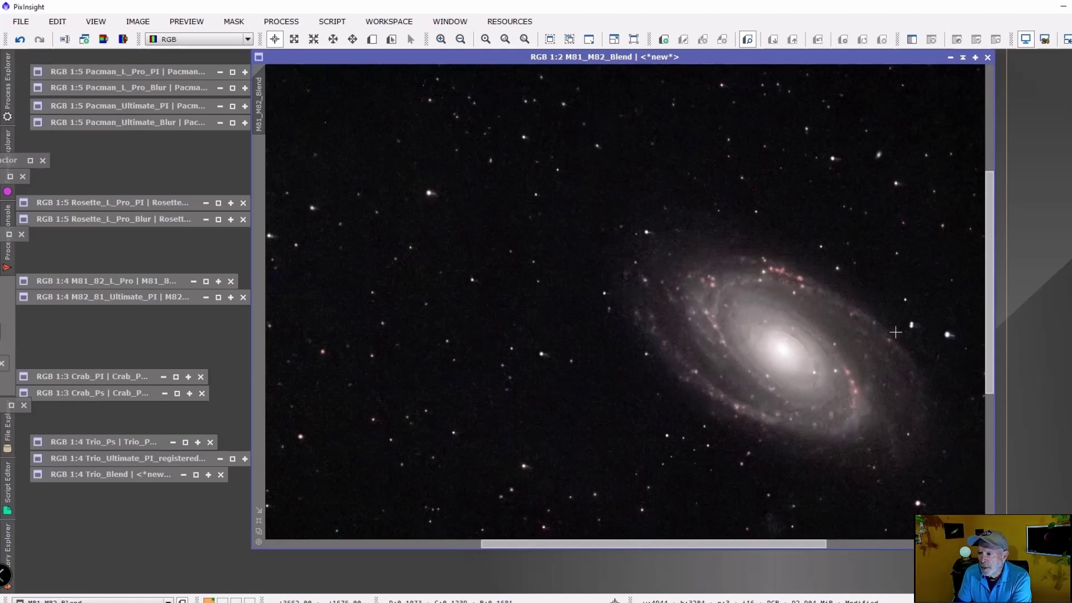
{"action": "left_click_drag", "start_coordinate": [772, 545], "coordinate": [610, 535]}
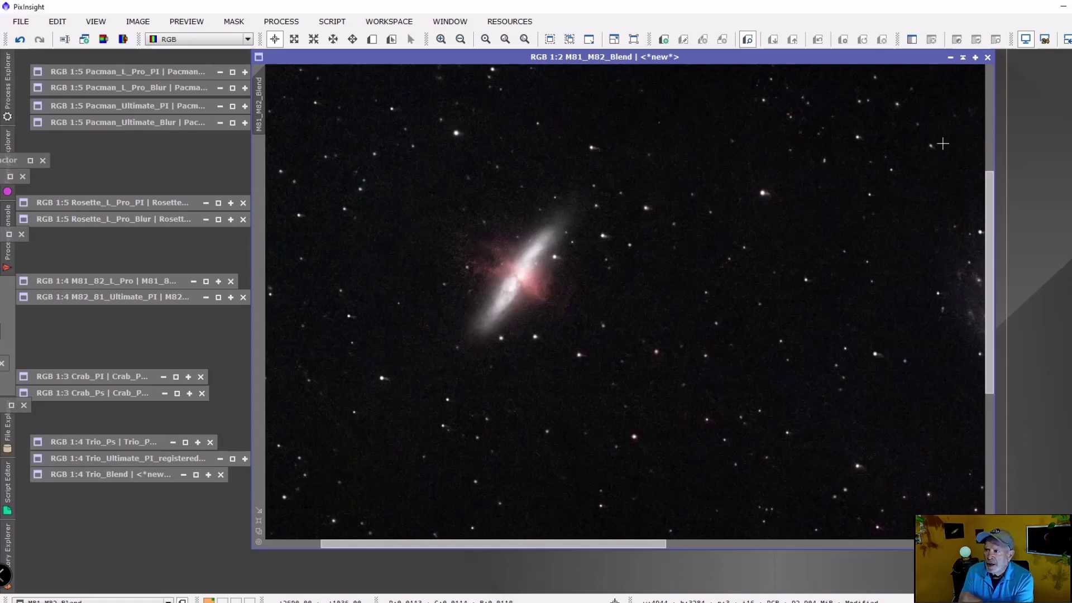
{"action": "left_click", "coordinate": [964, 58]}
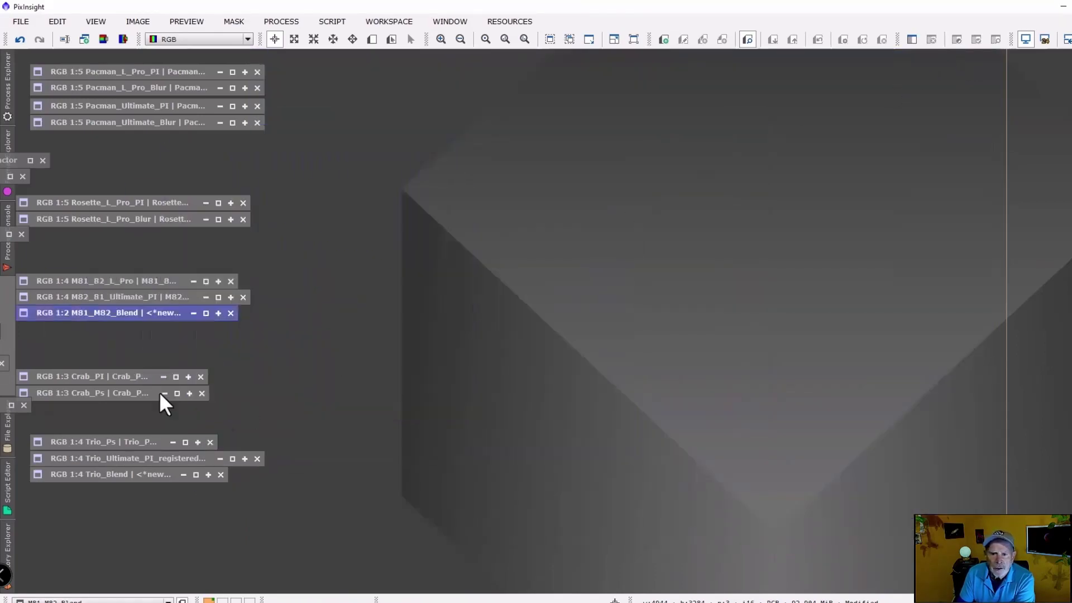
Open Crab_PI and toggle BlurXTerminator on and off with Redo and Undo to compare
{"action": "double_click", "coordinate": [120, 378]}
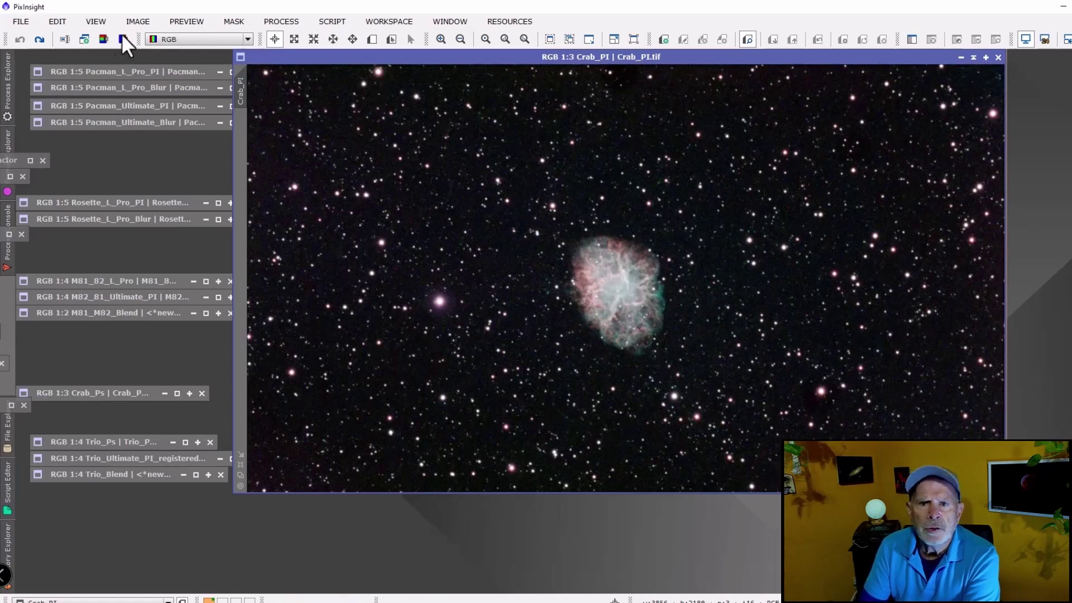
{"action": "left_click", "coordinate": [40, 42]}
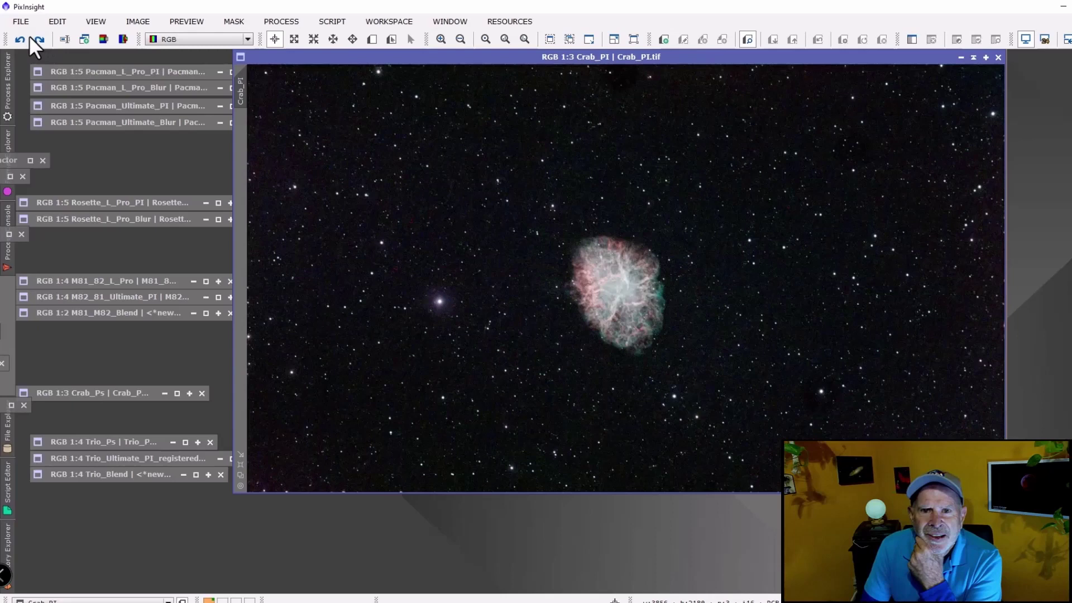
{"action": "left_click", "coordinate": [25, 36]}
{"action": "left_click", "coordinate": [38, 38]}
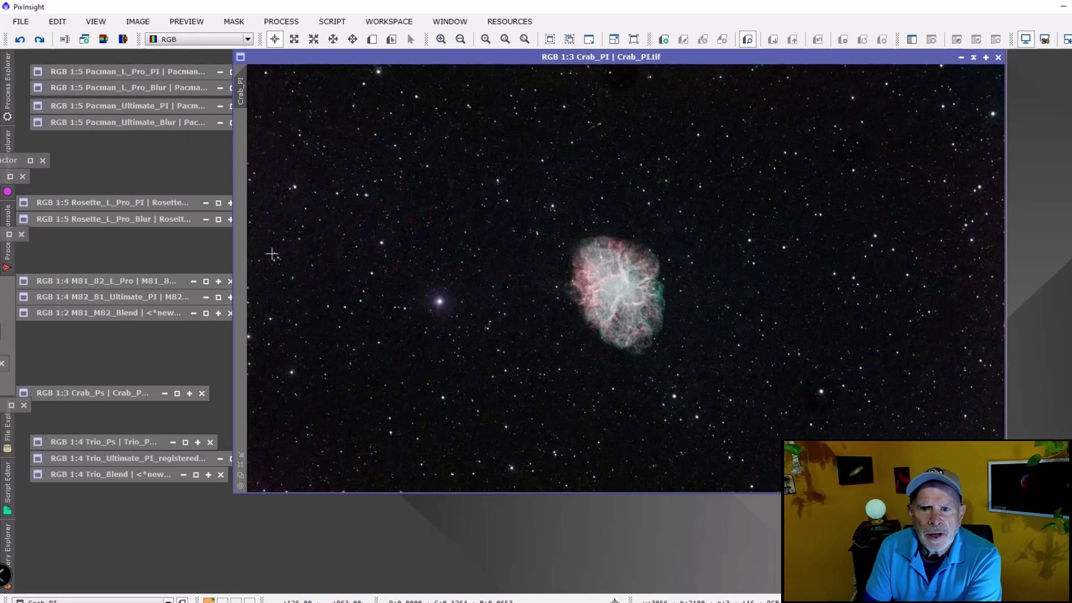
Open Crab_Ps beside Crab_PI, zoom Crab_Ps to 1:1, then iconize it and enlarge Crab_PI
{"action": "double_click", "coordinate": [123, 389]}
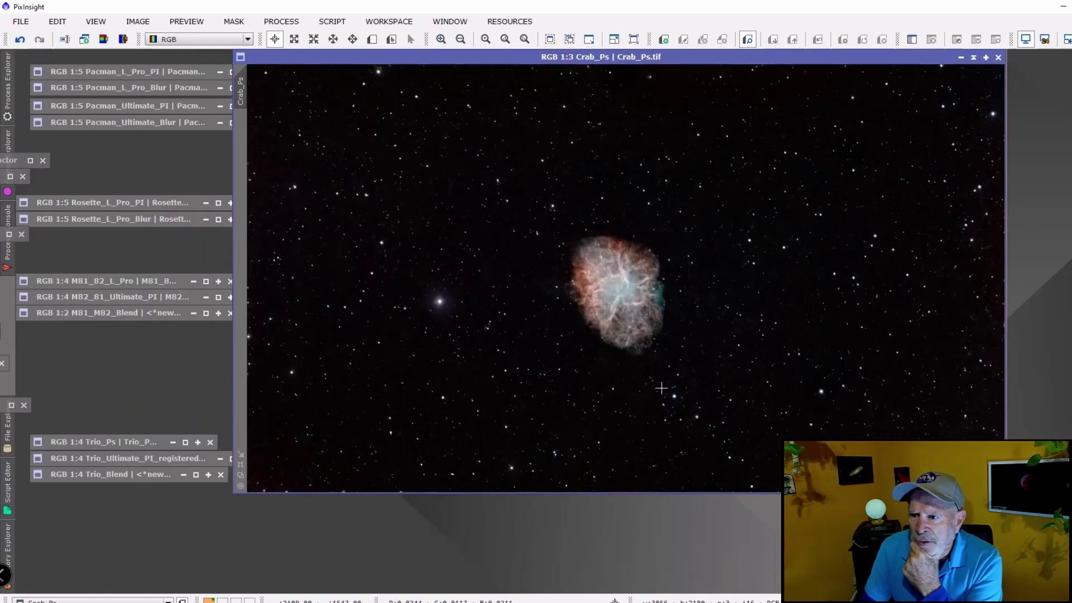
{"action": "left_click_drag", "start_coordinate": [709, 58], "coordinate": [427, 126]}
{"action": "left_click", "coordinate": [719, 56]}
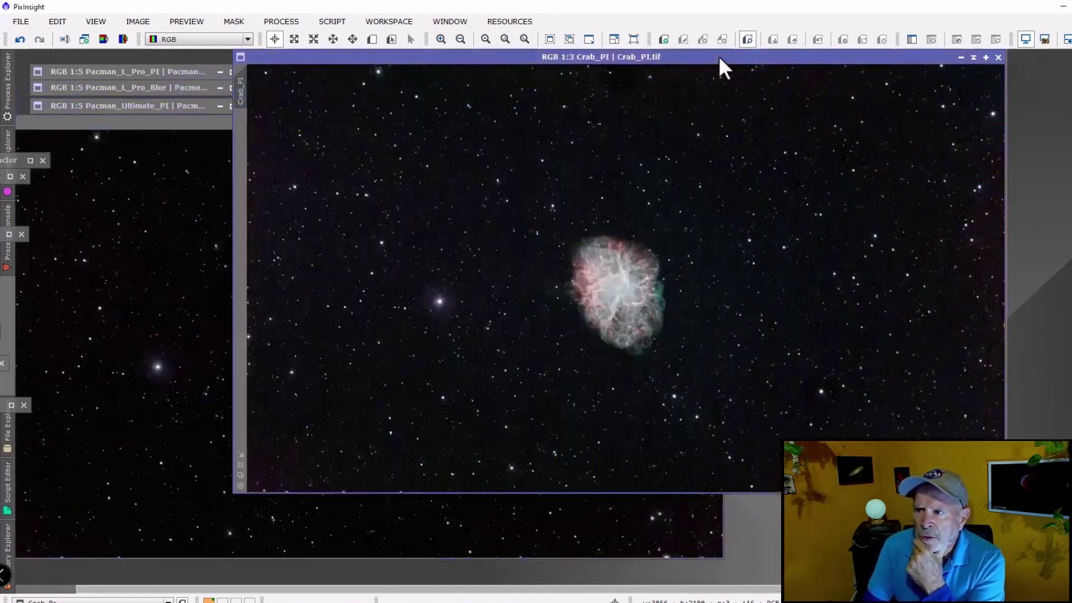
{"action": "left_click_drag", "start_coordinate": [586, 61], "coordinate": [776, 42]}
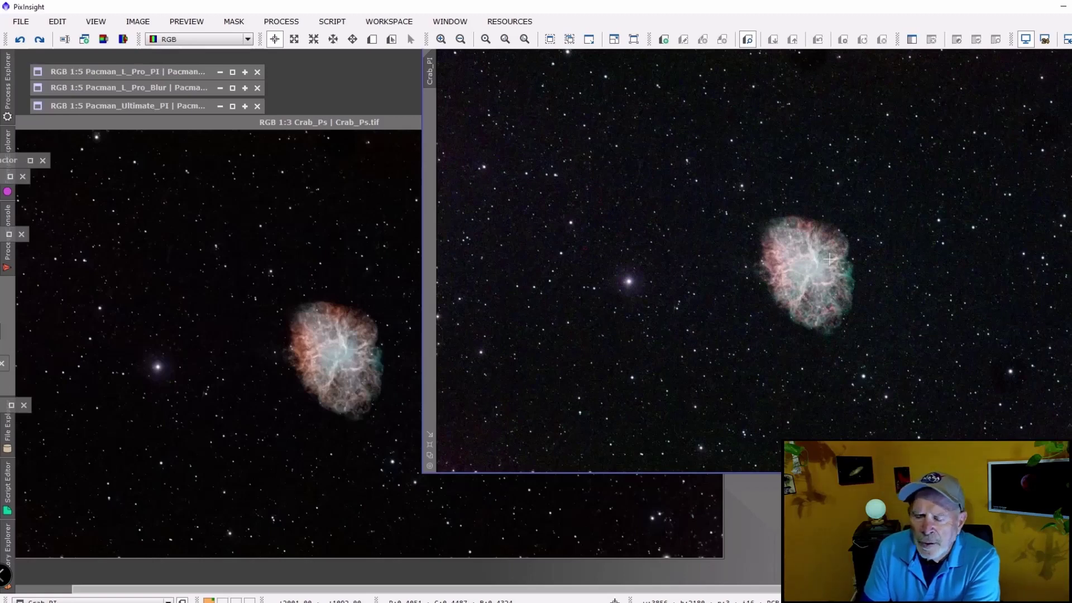
{"action": "left_click", "coordinate": [352, 374]}
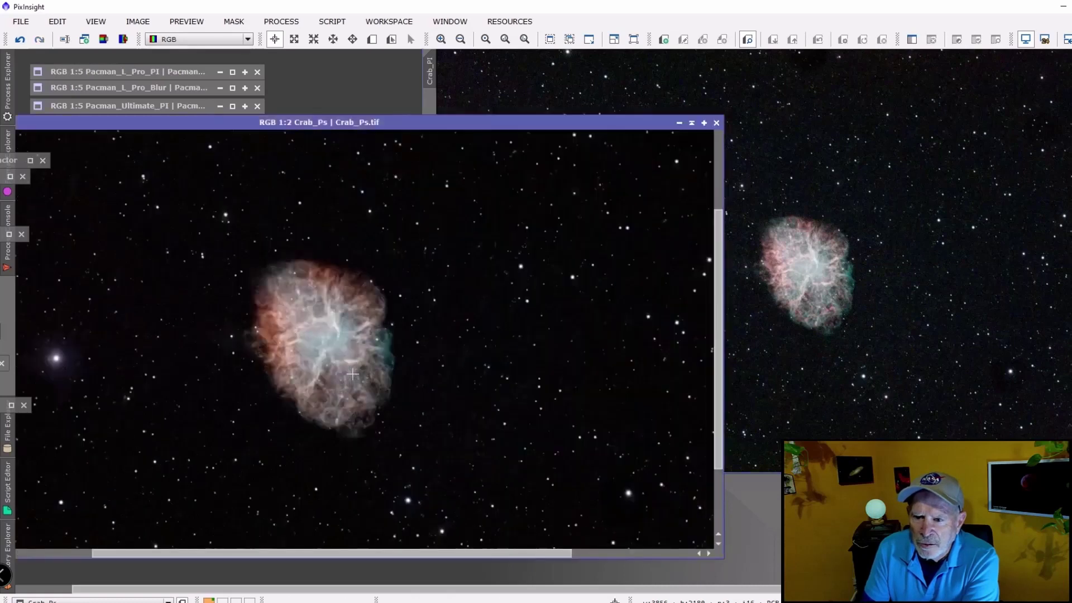
{"action": "scroll", "coordinate": [352, 375], "scroll_direction": "up", "scroll_amount": 2}
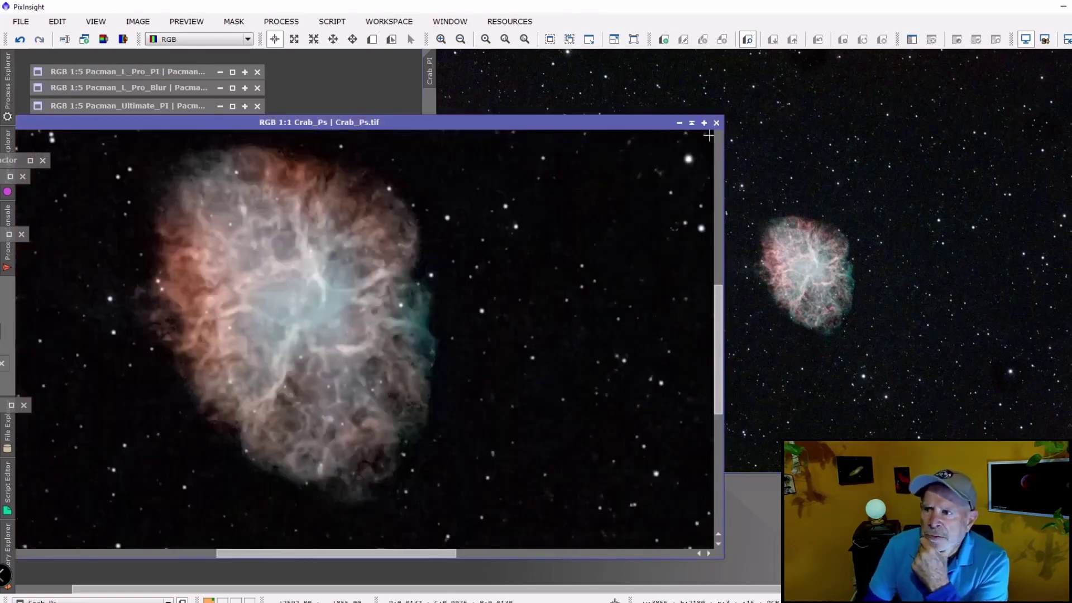
{"action": "left_click", "coordinate": [692, 123]}
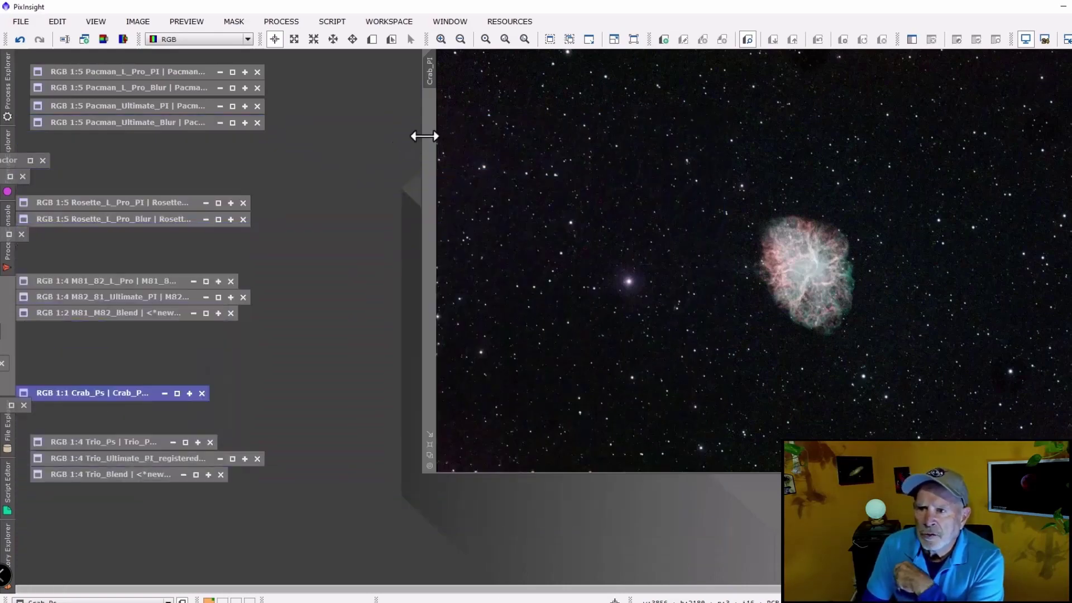
{"action": "left_click_drag", "start_coordinate": [411, 132], "coordinate": [405, 172]}
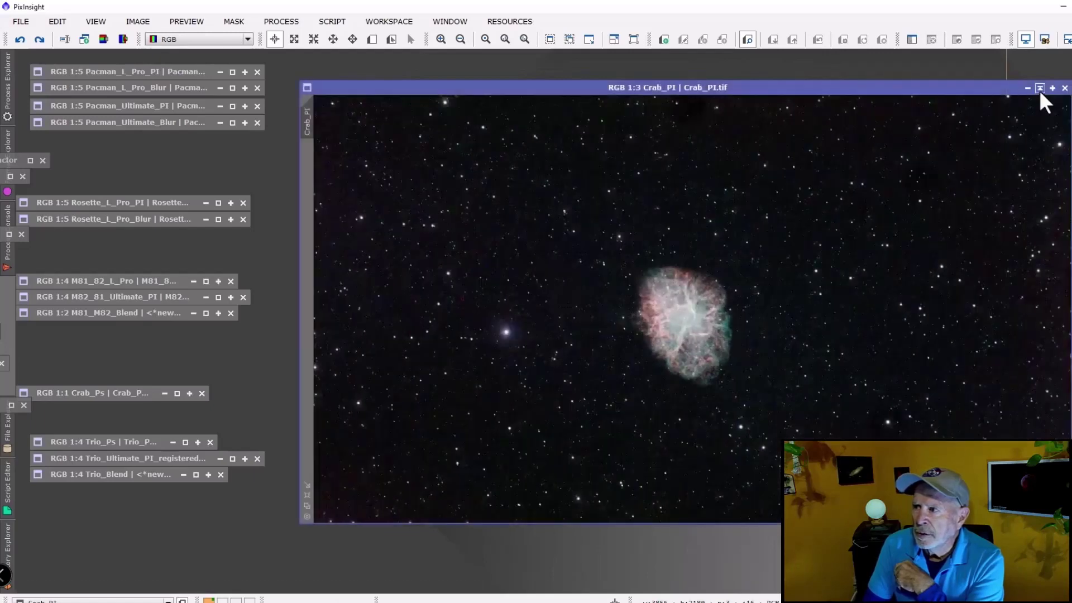
Iconize Crab_PI, open Trio_Ps, and view it with BlurXTerminator reapplied, then undone
{"action": "left_click", "coordinate": [1038, 88]}
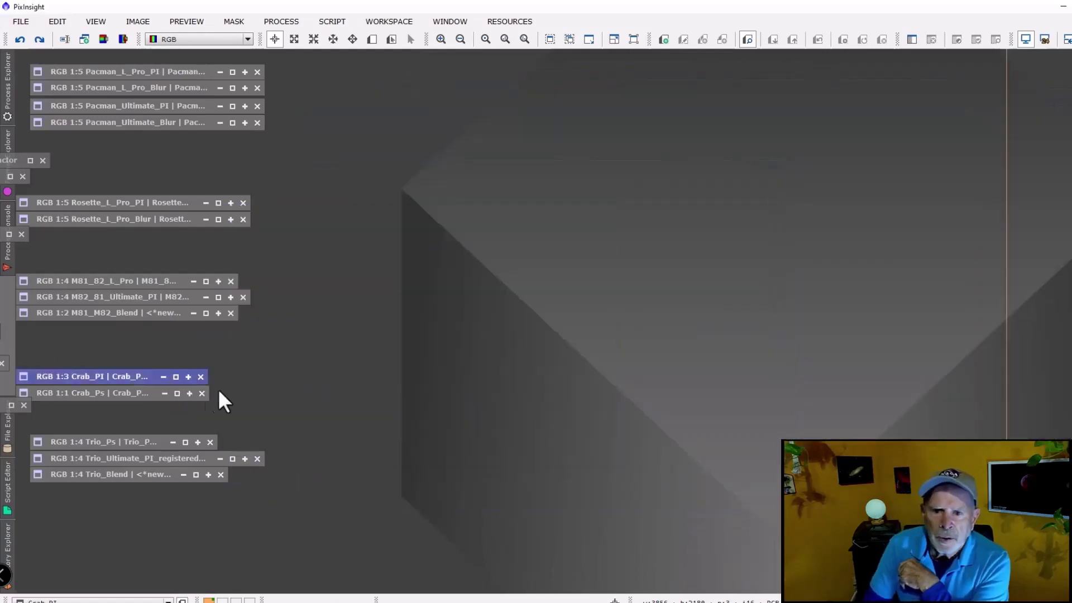
{"action": "double_click", "coordinate": [100, 441]}
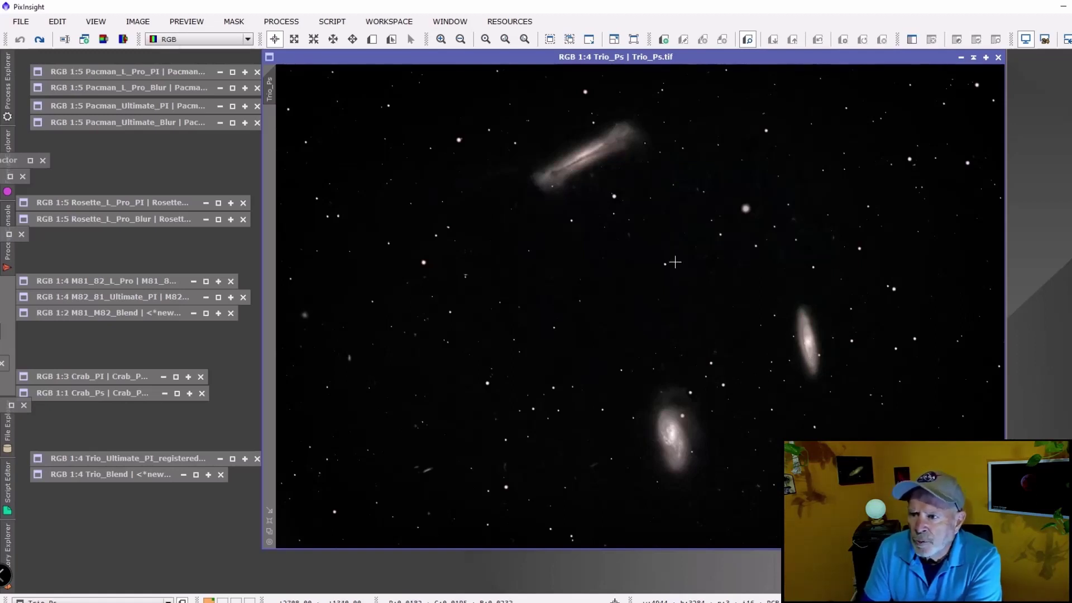
{"action": "left_click", "coordinate": [37, 40]}
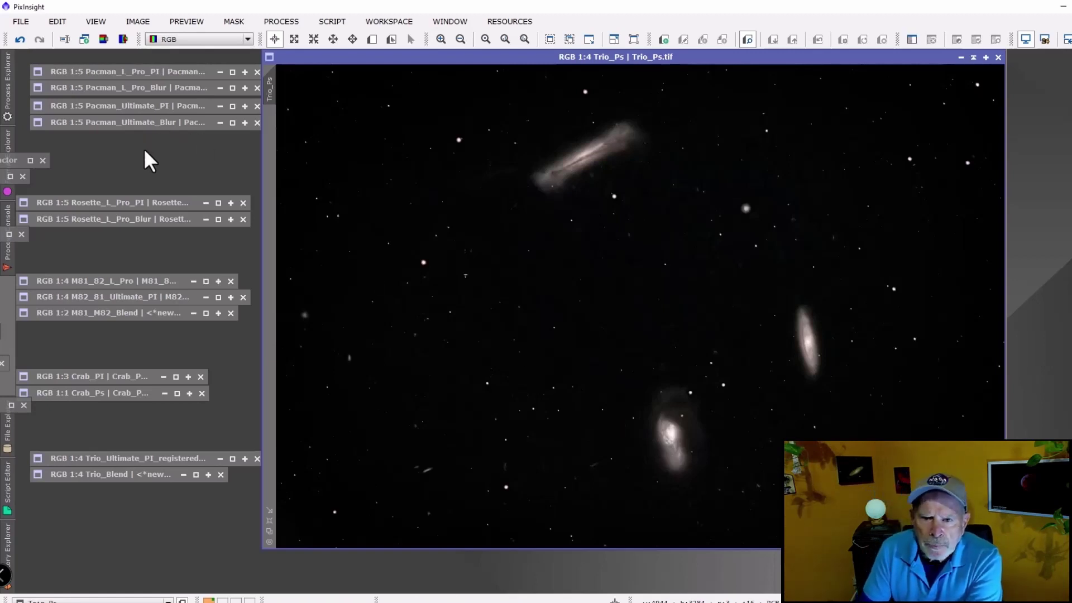
{"action": "left_click", "coordinate": [21, 40]}
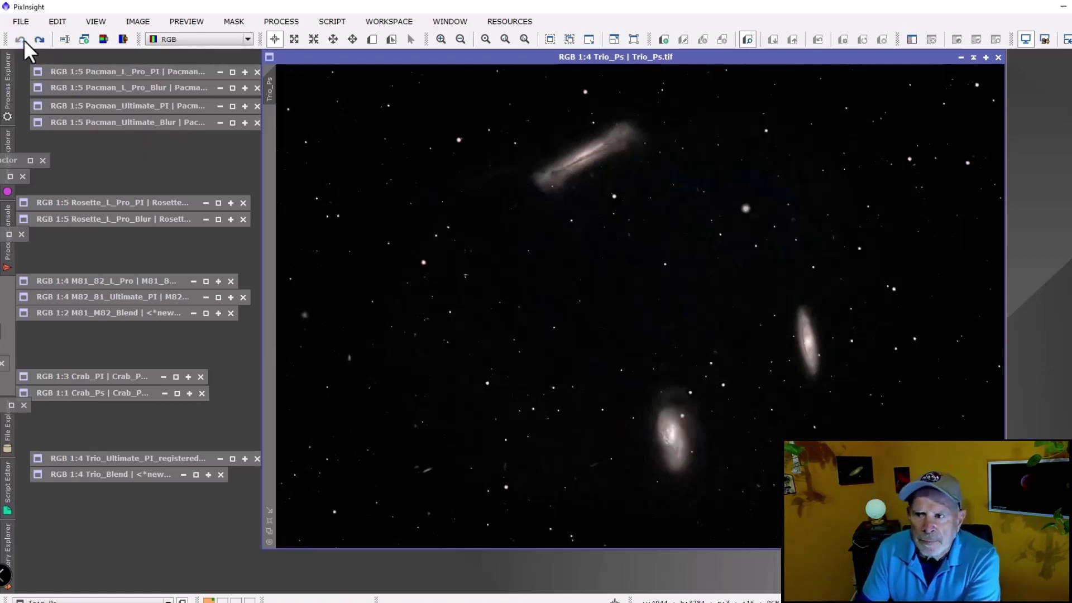
Open Trio_Ultimate_PI_registered beside Trio_Ps for comparison, then iconize it
{"action": "double_click", "coordinate": [160, 456]}
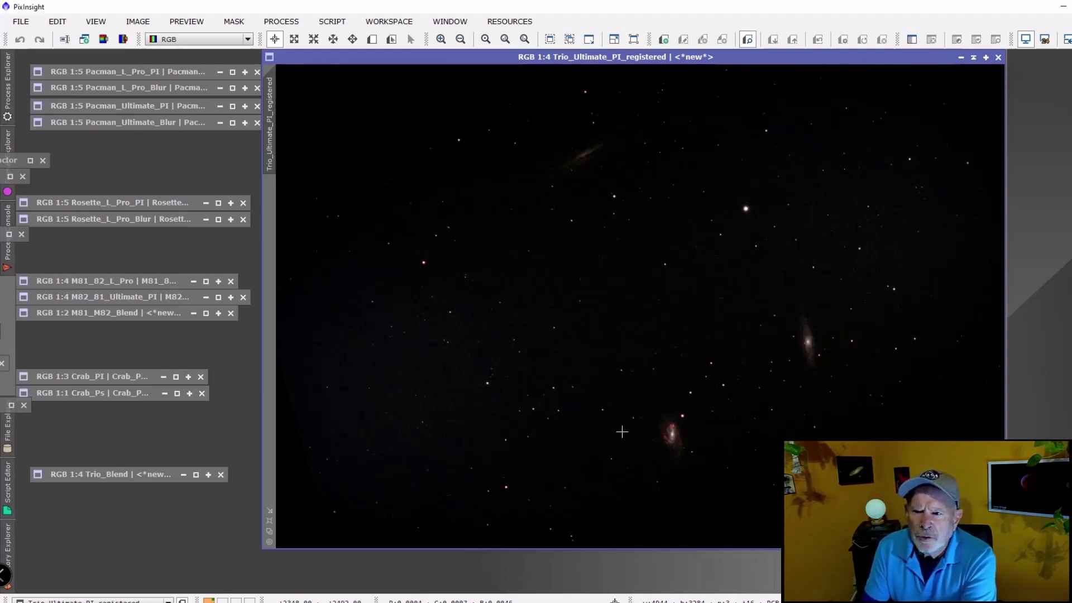
{"action": "left_click_drag", "start_coordinate": [839, 57], "coordinate": [625, 220]}
{"action": "left_click", "coordinate": [761, 58]}
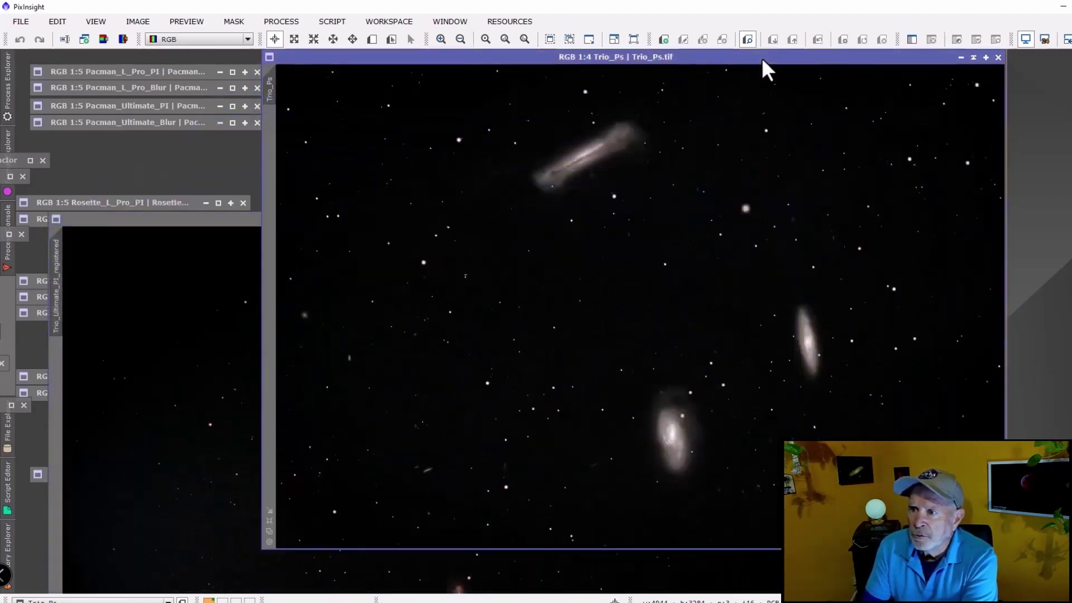
{"action": "left_click", "coordinate": [208, 223]}
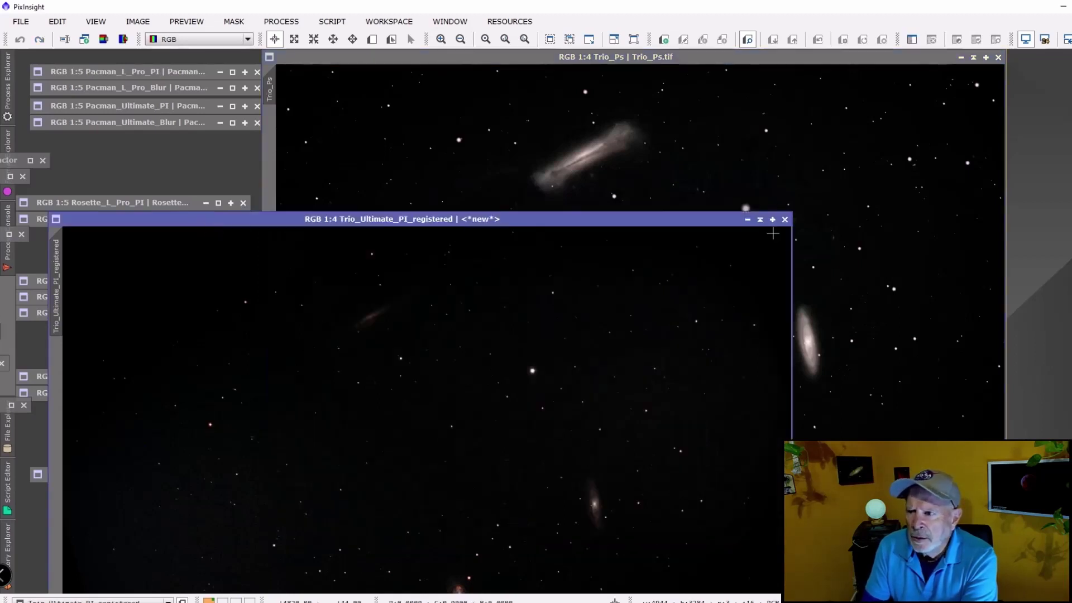
{"action": "left_click", "coordinate": [760, 220]}
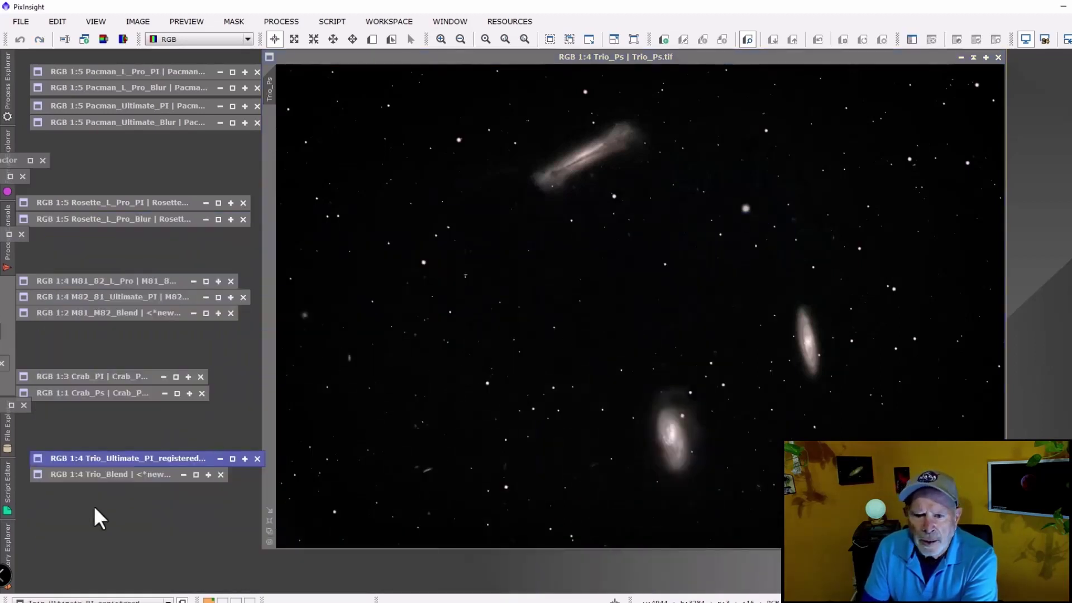
Open the Trio_Blend 50/50 blend and zoom in to examine the three galaxies
{"action": "double_click", "coordinate": [135, 474]}
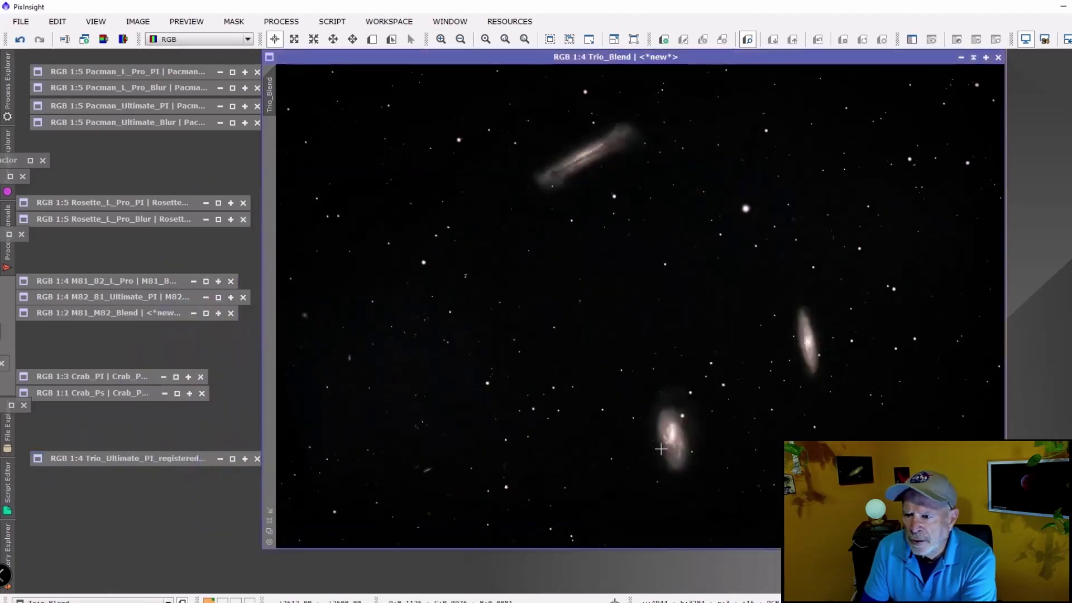
{"action": "scroll", "coordinate": [631, 293], "scroll_direction": "up", "scroll_amount": 1}
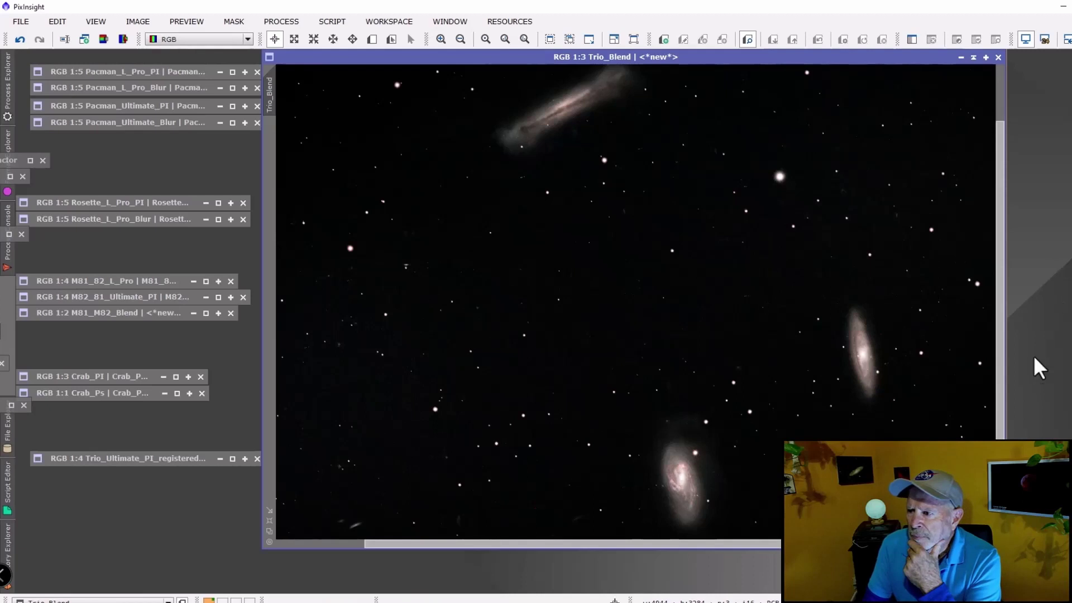
{"action": "left_click_drag", "start_coordinate": [1001, 392], "coordinate": [988, 357]}
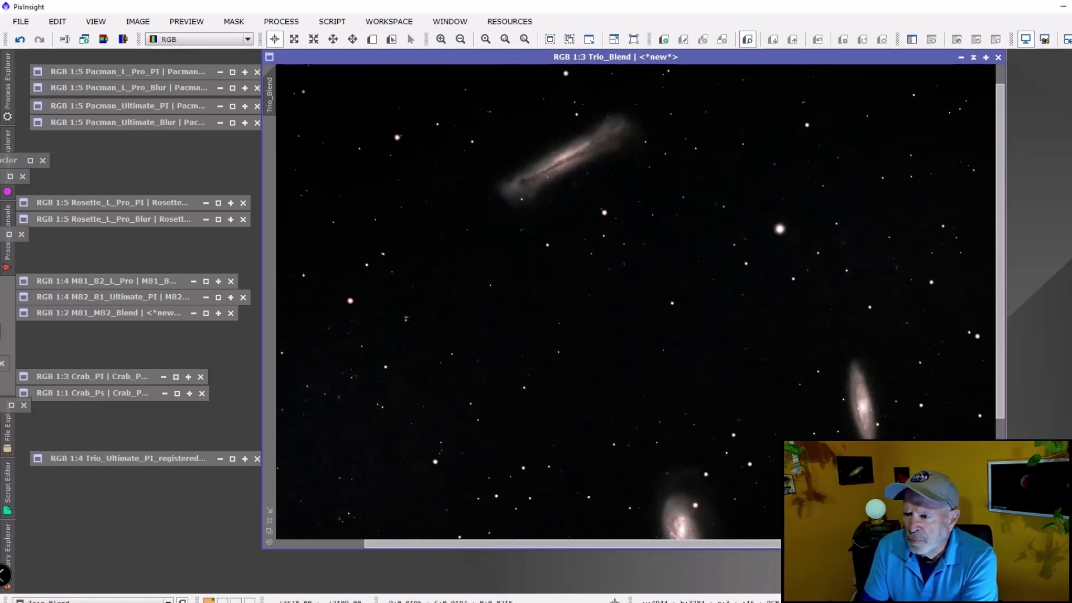
{"action": "left_click_drag", "start_coordinate": [1003, 349], "coordinate": [999, 397]}
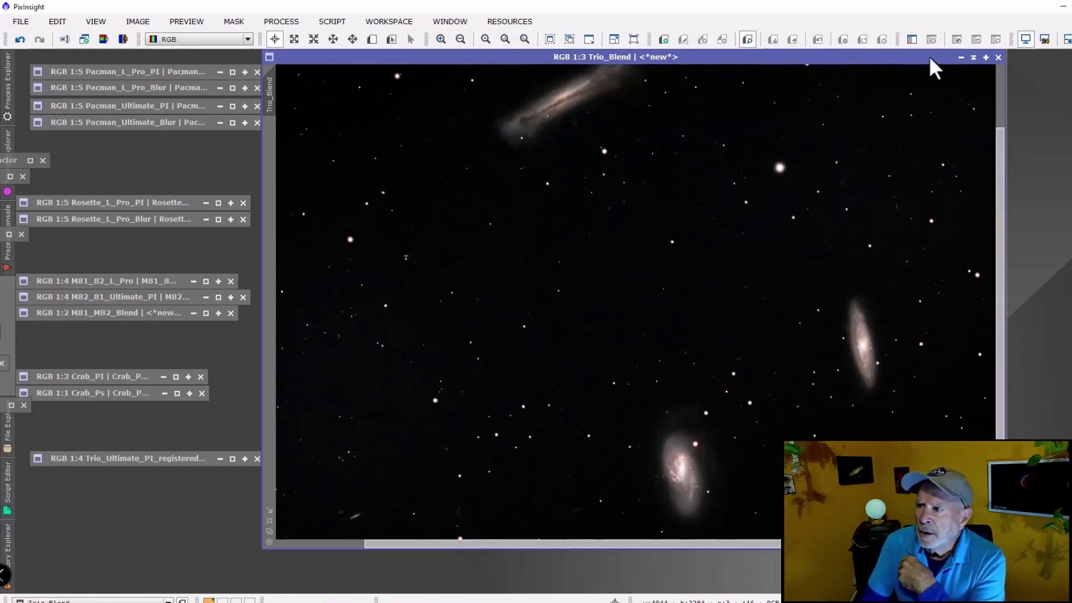
Iconize the Trio_Blend and Trio_Ps image windows, leaving no images open
{"action": "left_click", "coordinate": [972, 57]}
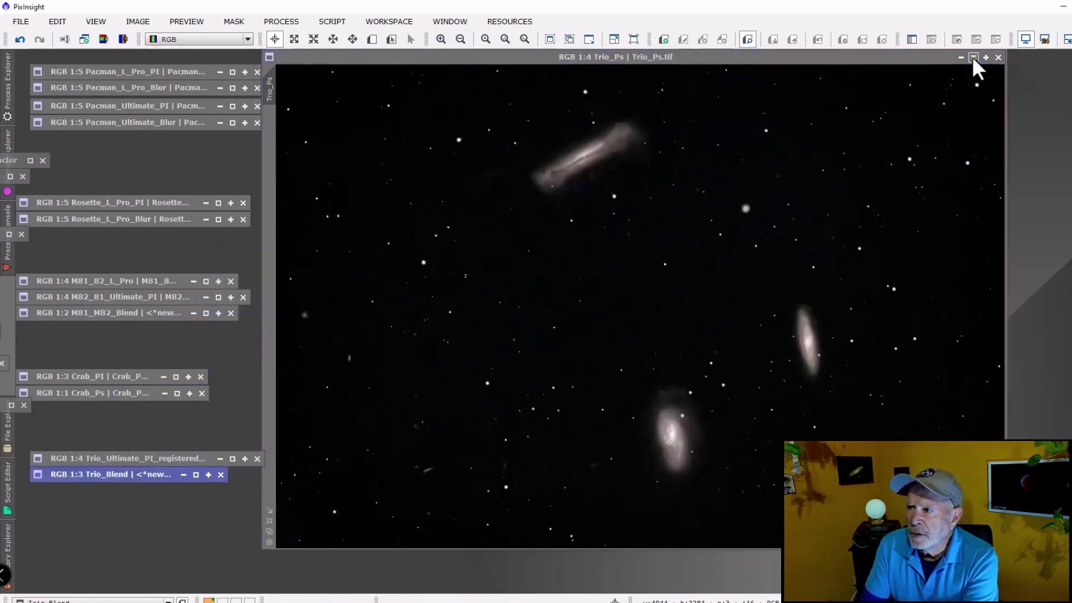
{"action": "left_click", "coordinate": [971, 56]}
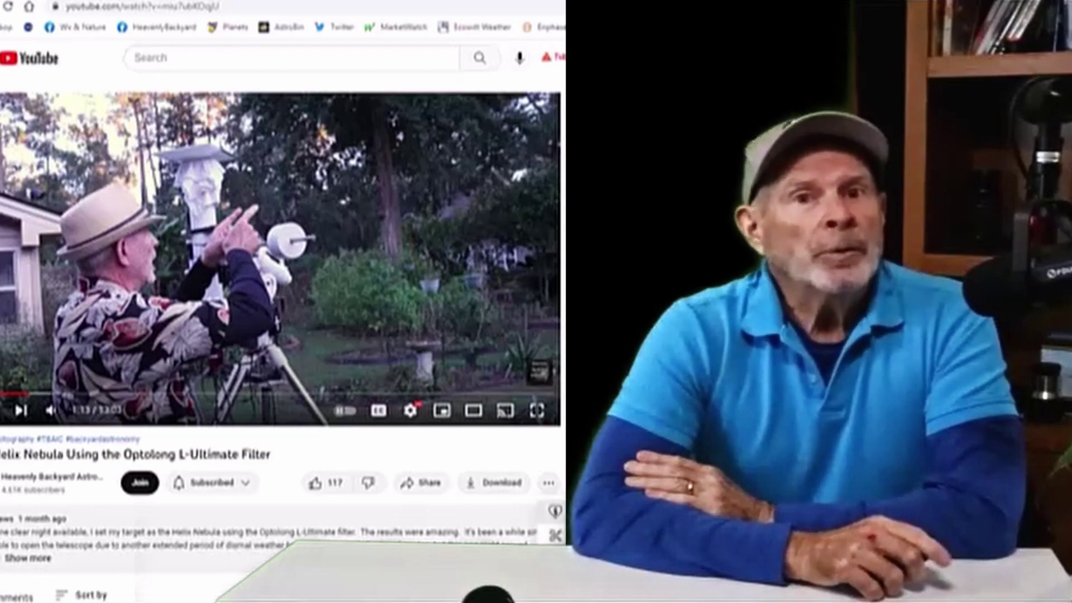
Open the Super Thanks dialog under the Helix Nebula video, set at $1.00
{"action": "left_click", "coordinate": [550, 483]}
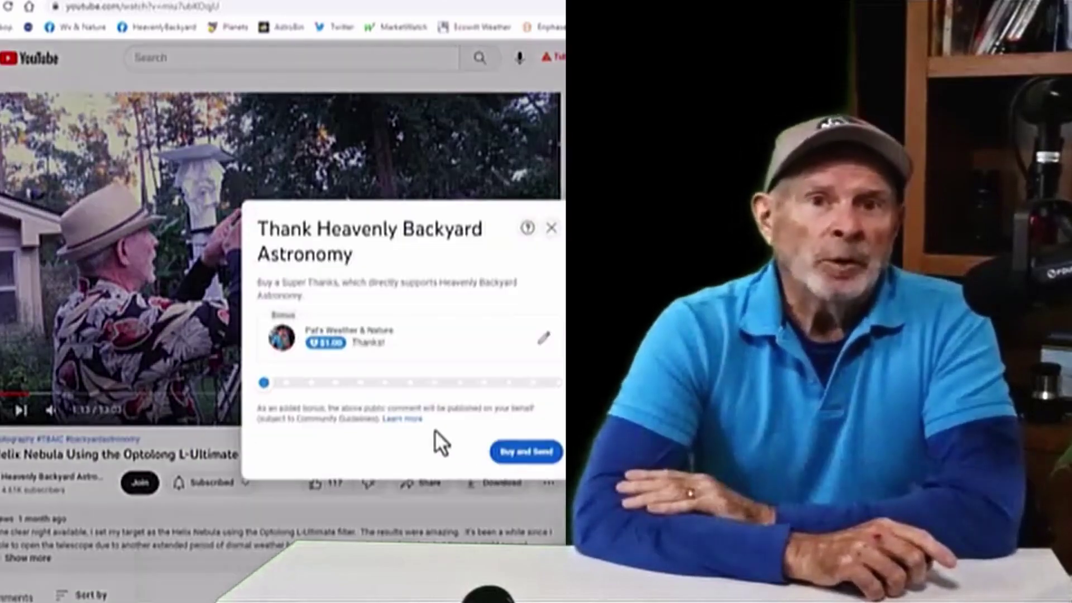